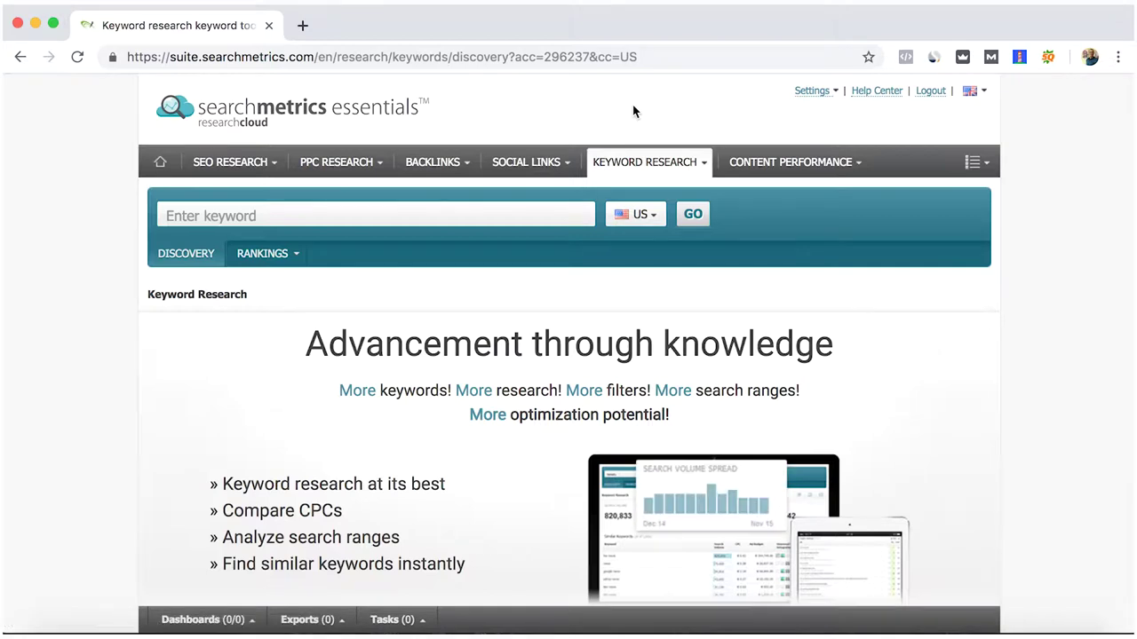
Step: Run a keyword search for '40 inch smart tv'
mouse_move(645, 170)
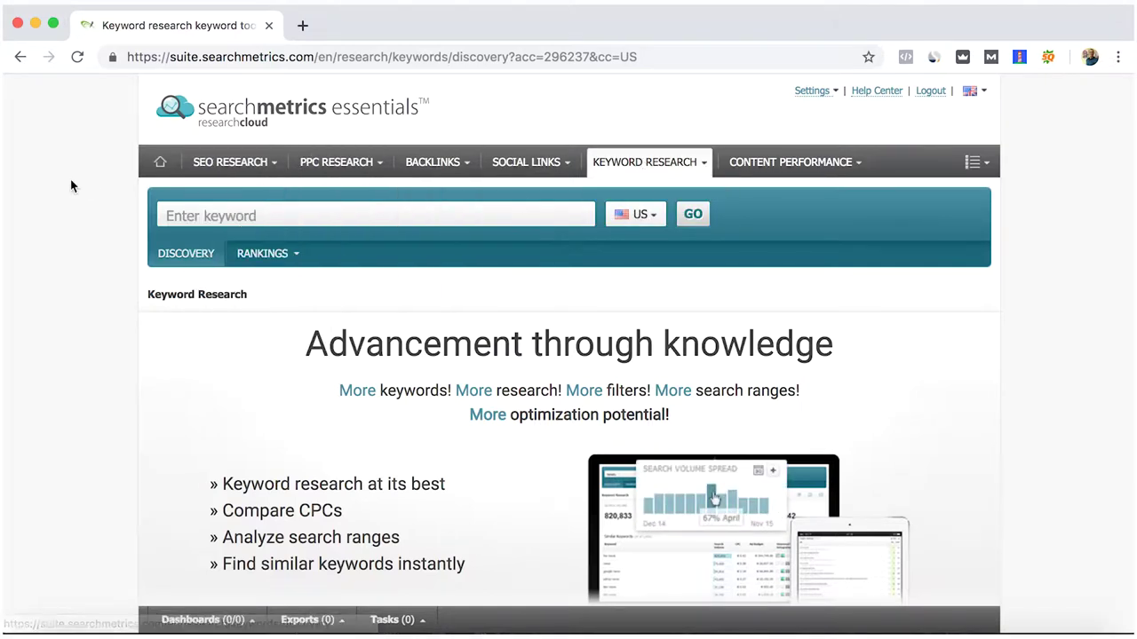
scroll(71, 186, "down", 5)
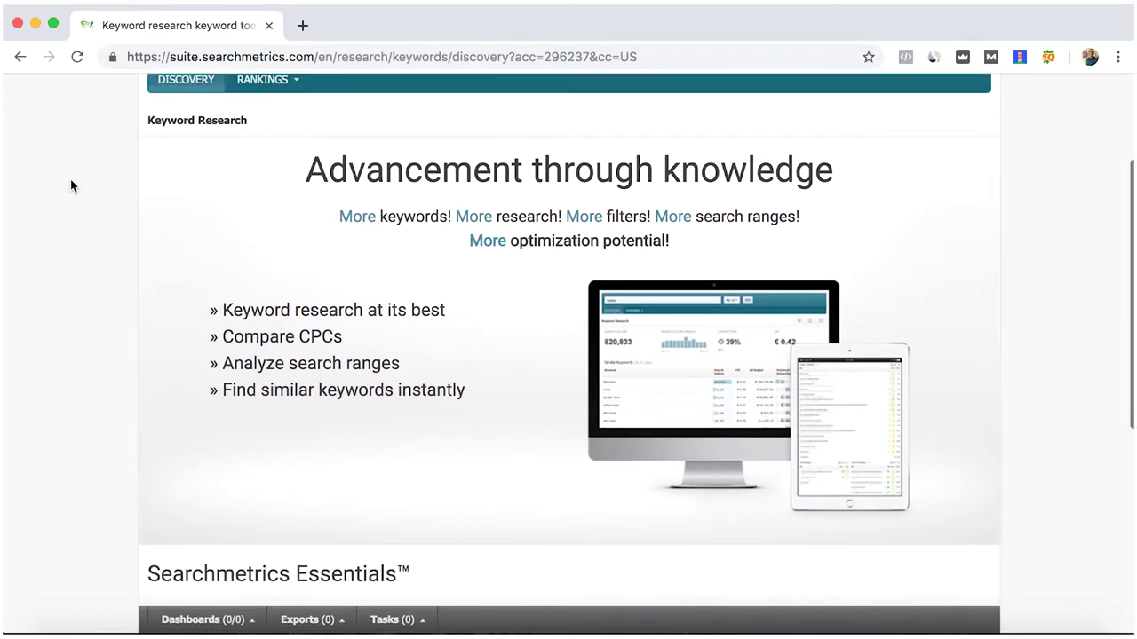
scroll(72, 186, "down", 2)
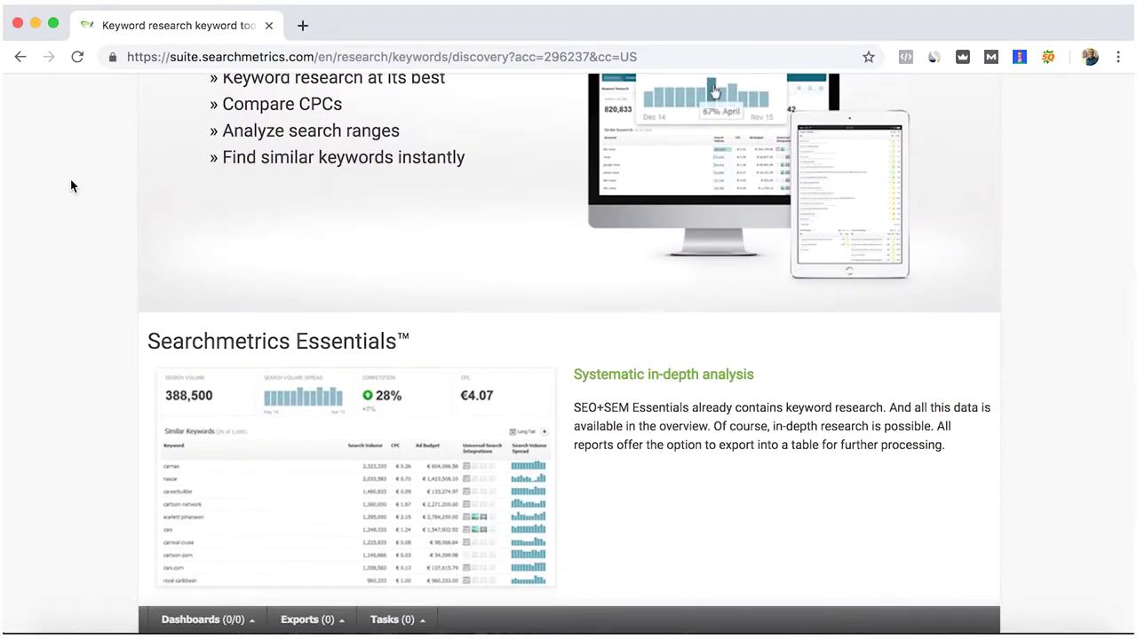
scroll(71, 185, "up", 8)
left_click(279, 209)
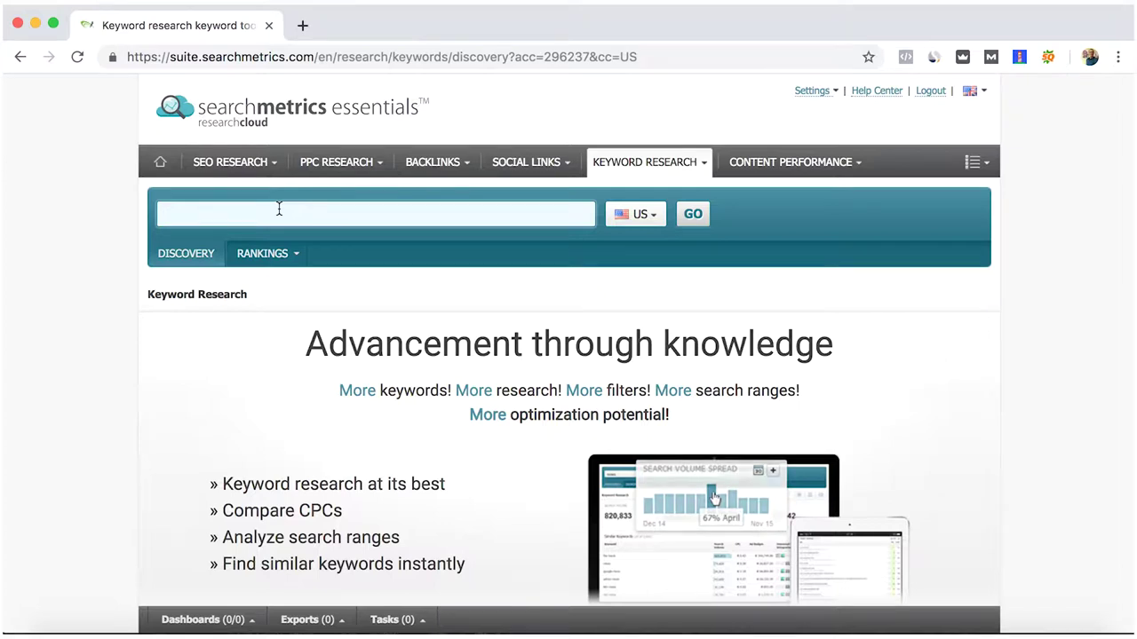
type("40 ")
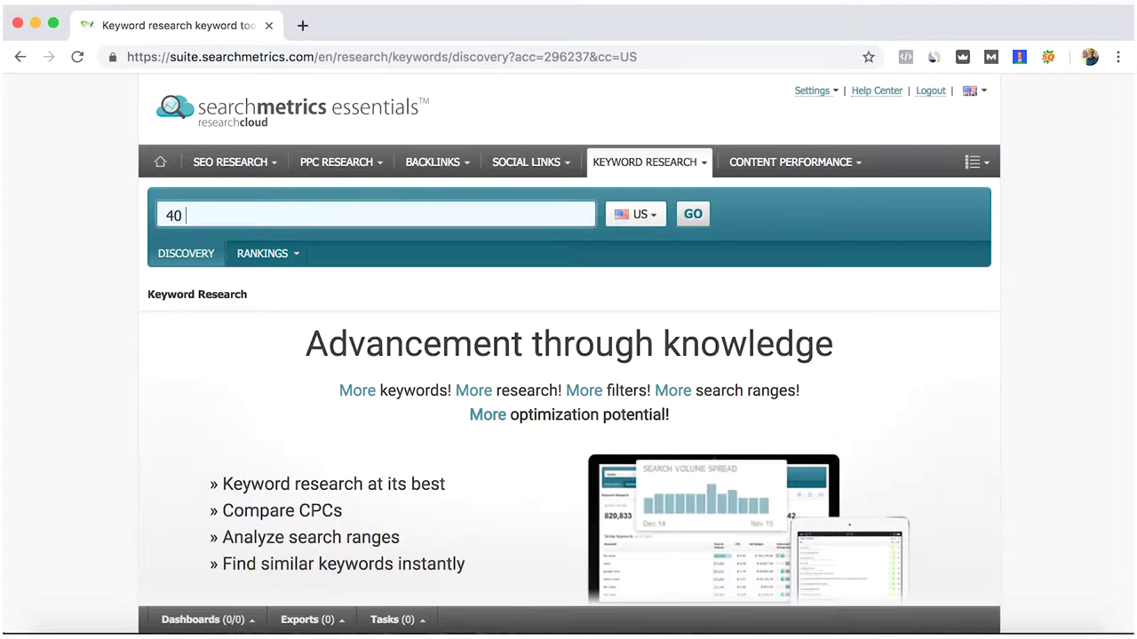
type("inch smart tv")
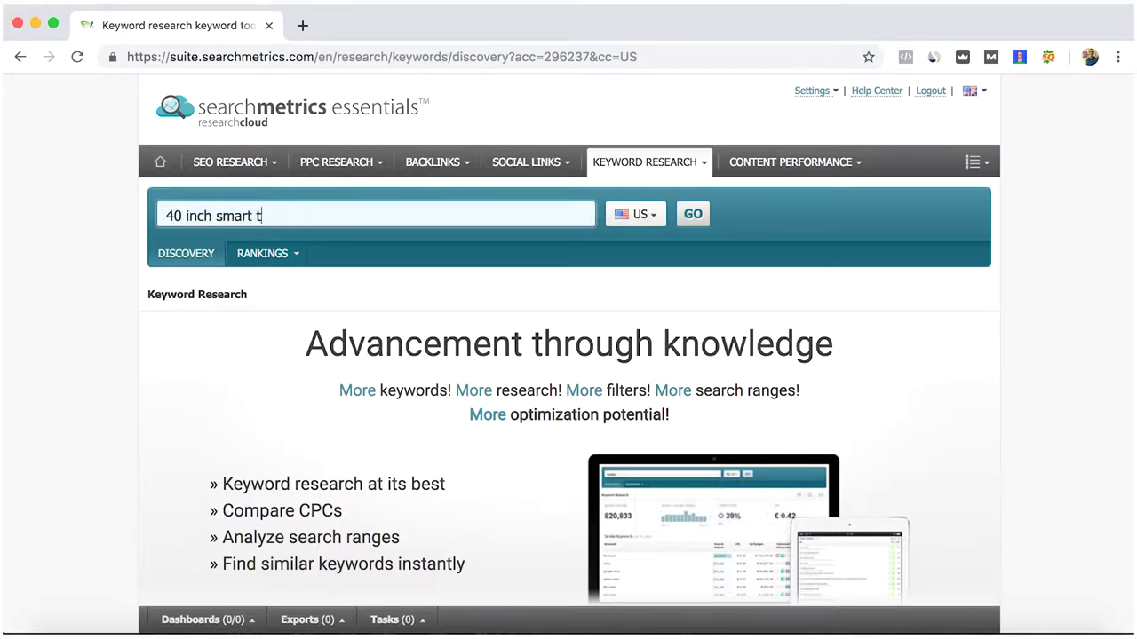
left_click(690, 222)
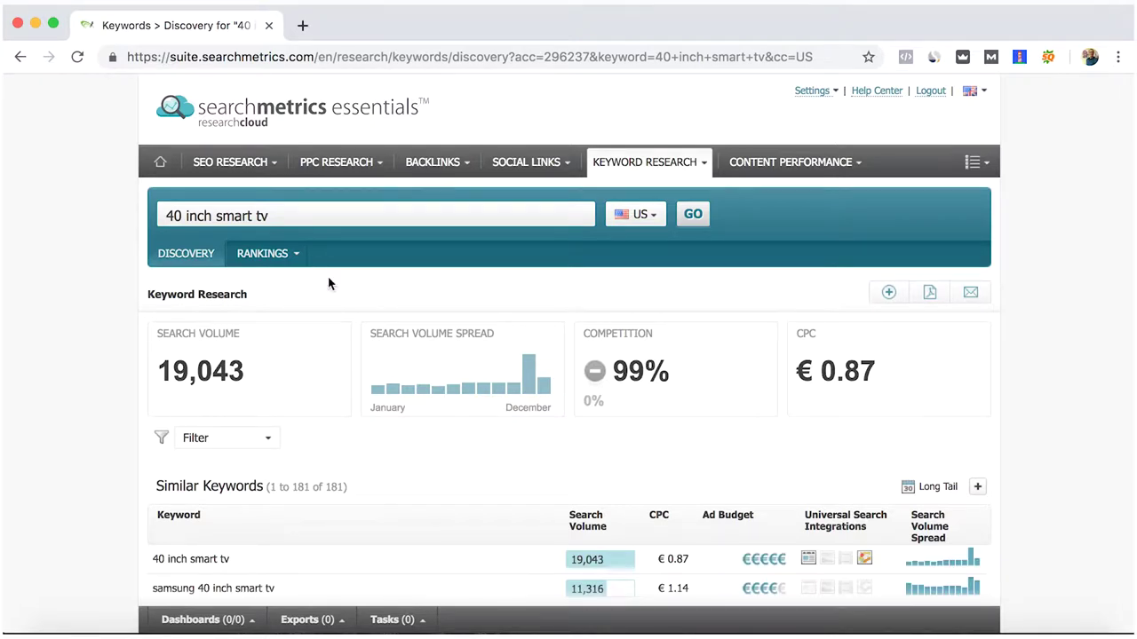
Step: Review the 99% competition and €0.87 CPC figures, briefly highlighting the competition value
scroll(346, 302, "down", 1)
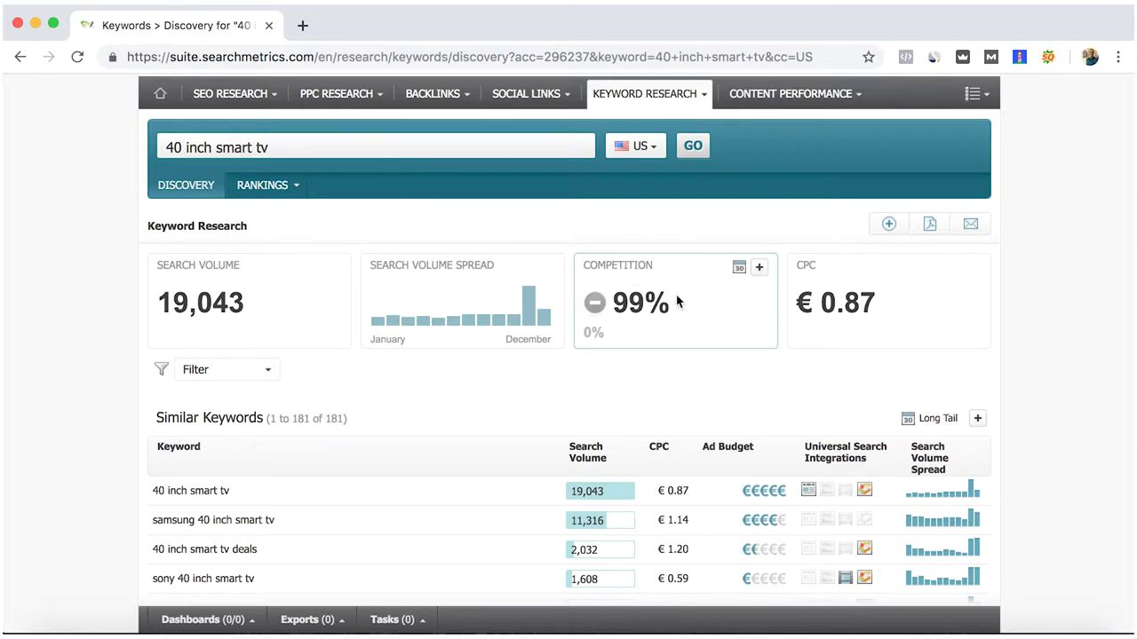
left_click_drag(670, 303, 617, 304)
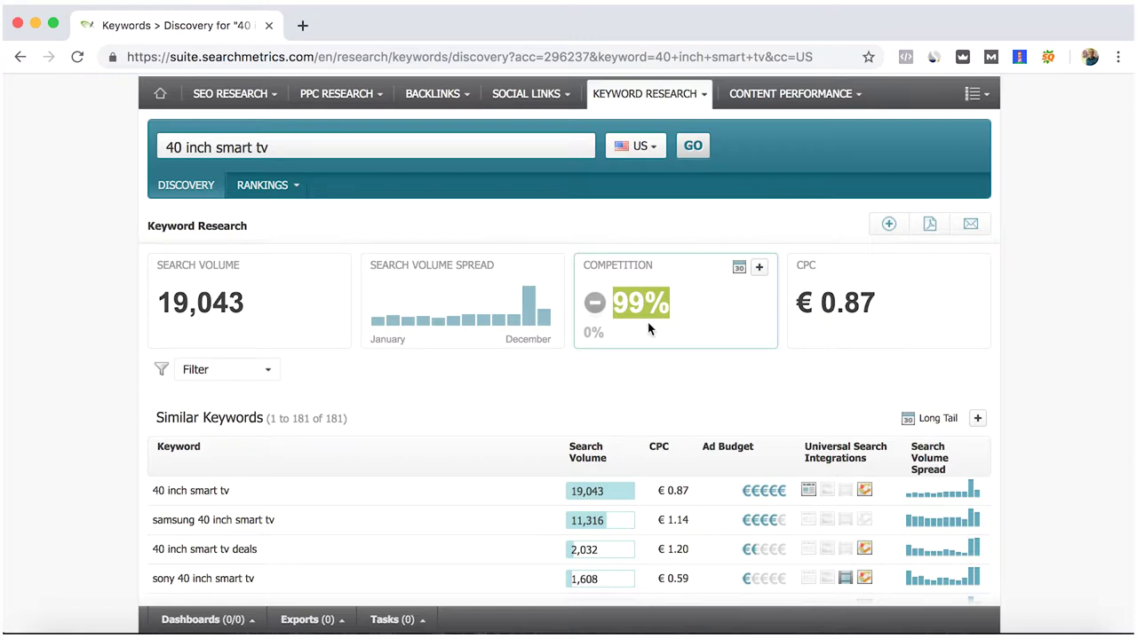
left_click(672, 325)
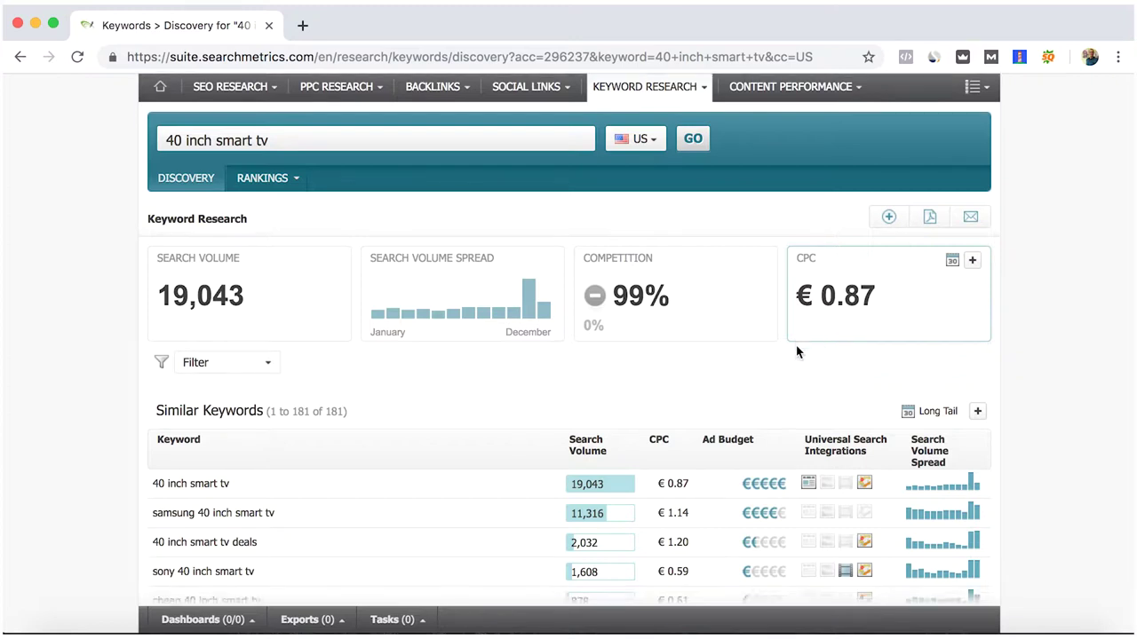
scroll(795, 350, "down", 2)
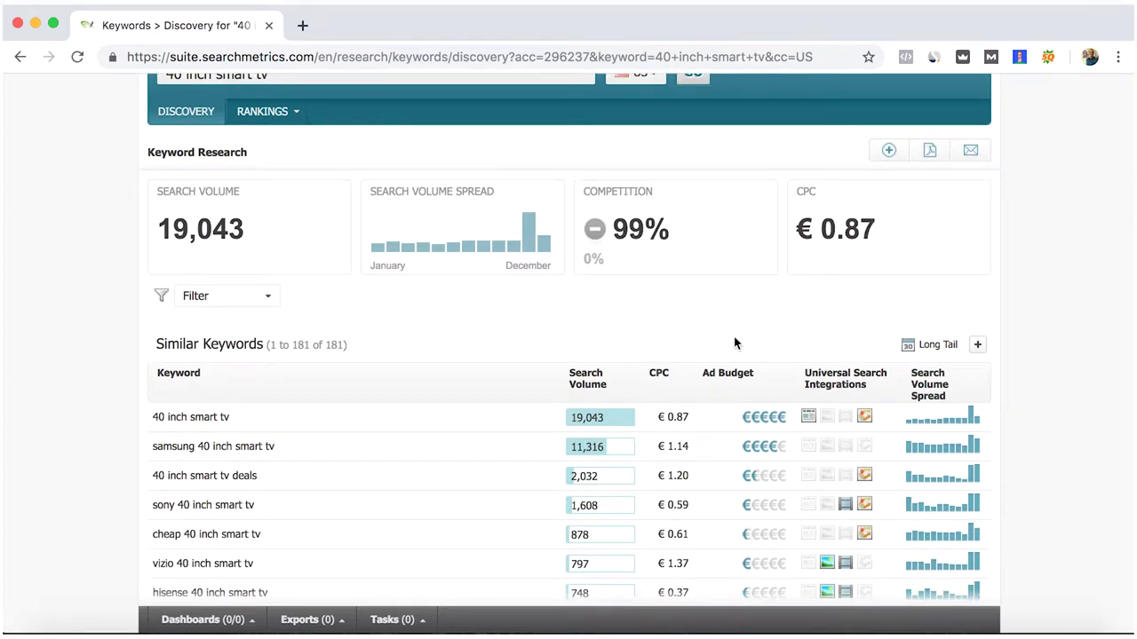
scroll(1049, 307, "down", 2)
scroll(1049, 307, "down", 2)
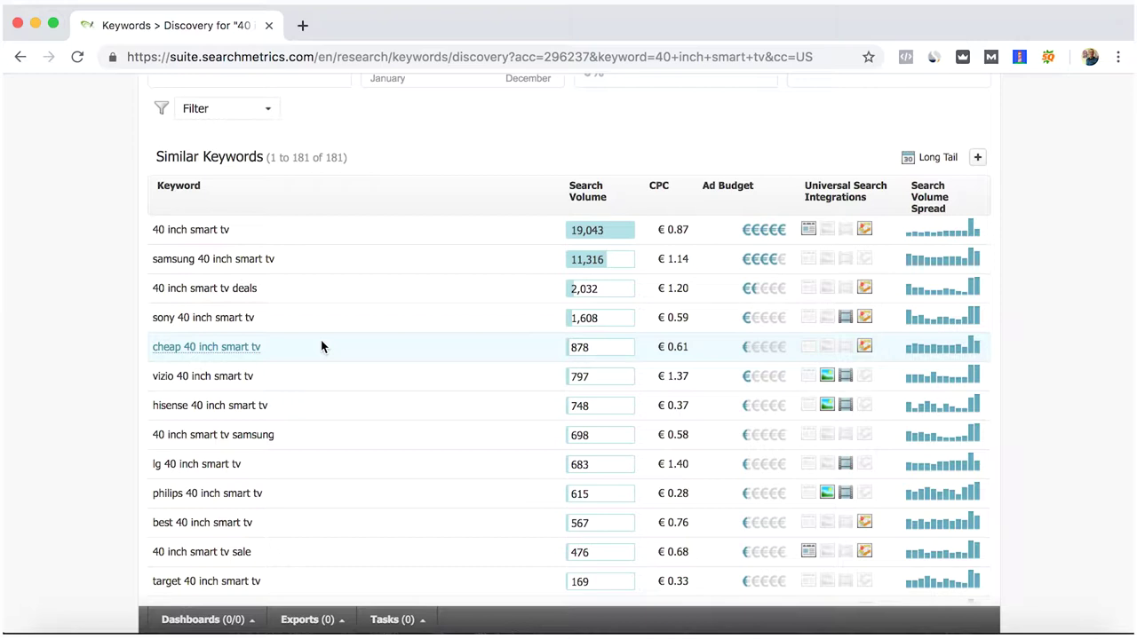
scroll(322, 346, "down", 2)
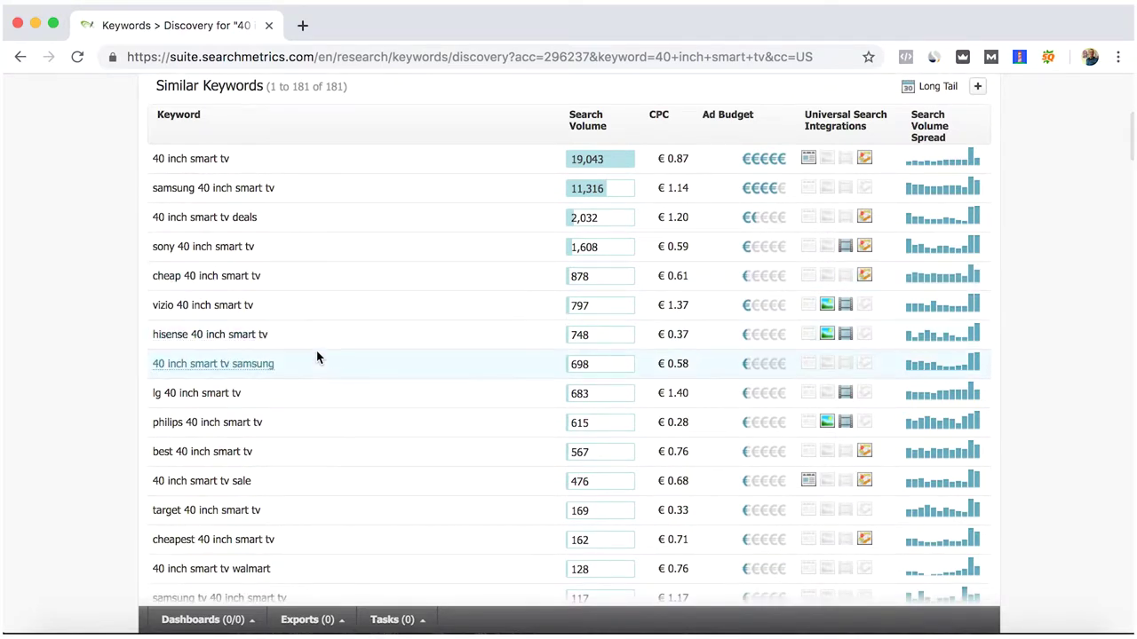
scroll(359, 355, "down", 3)
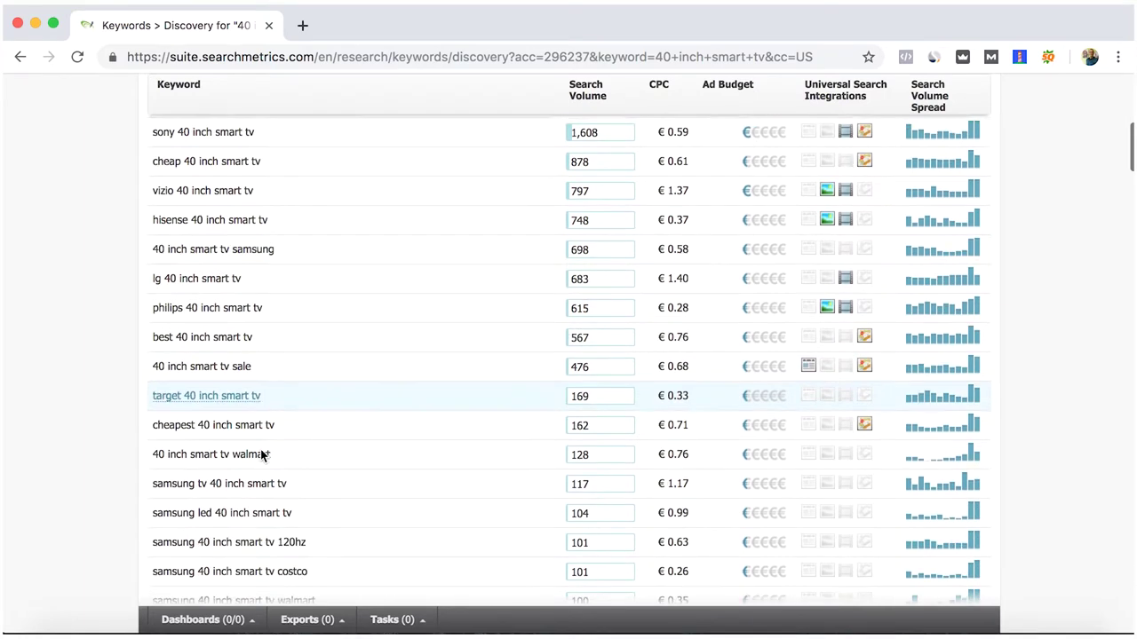
scroll(217, 364, "up", 10)
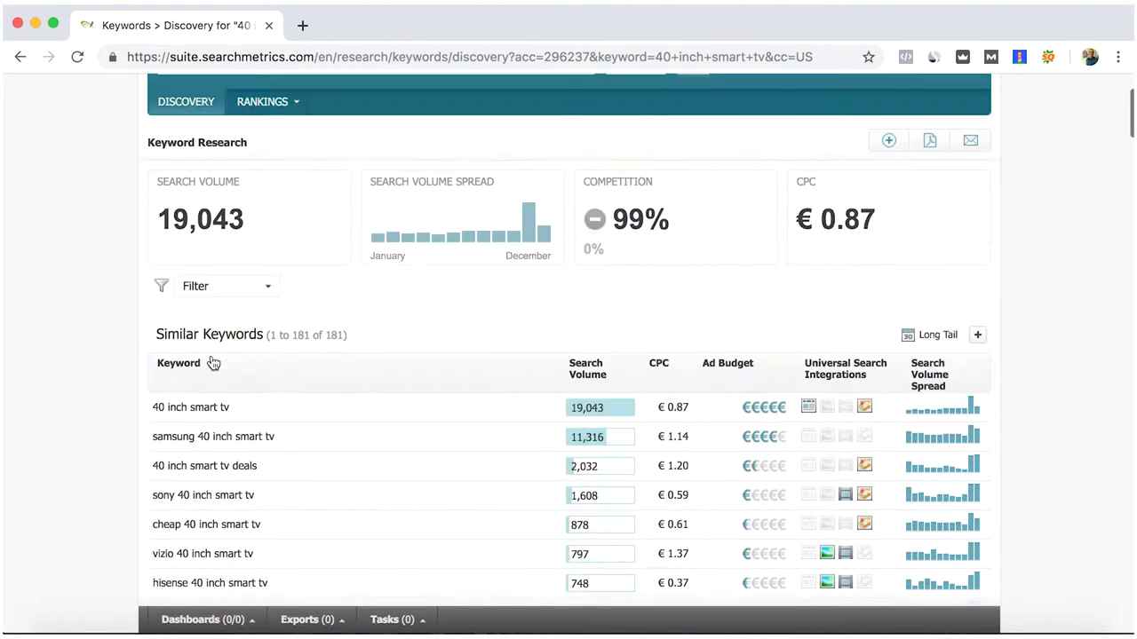
scroll(148, 452, "down", 5)
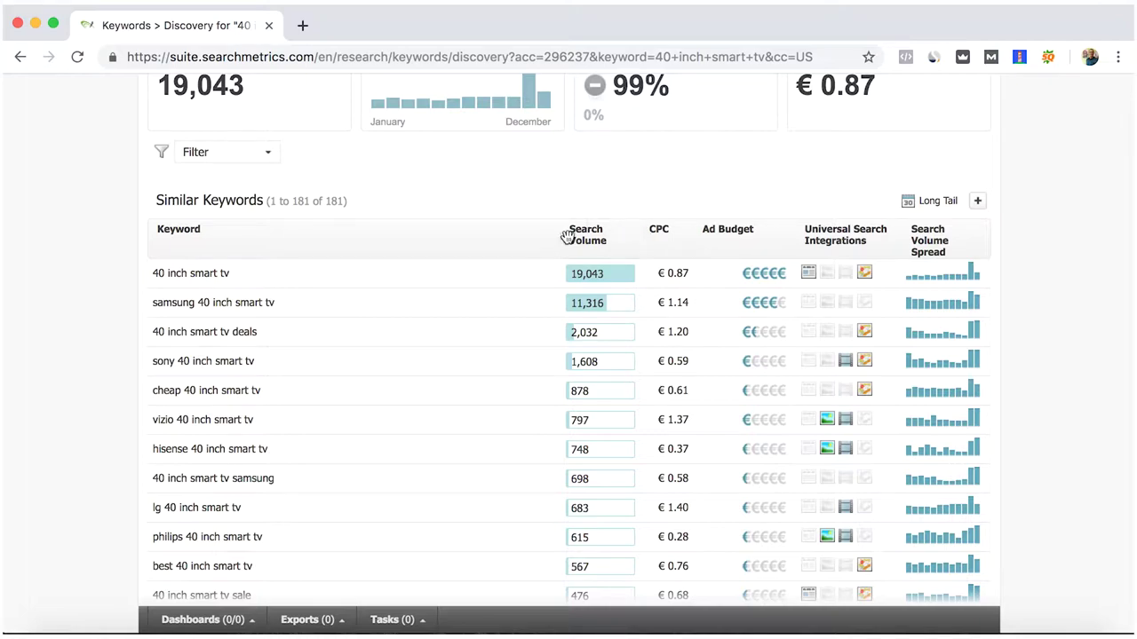
scroll(264, 347, "down", 12)
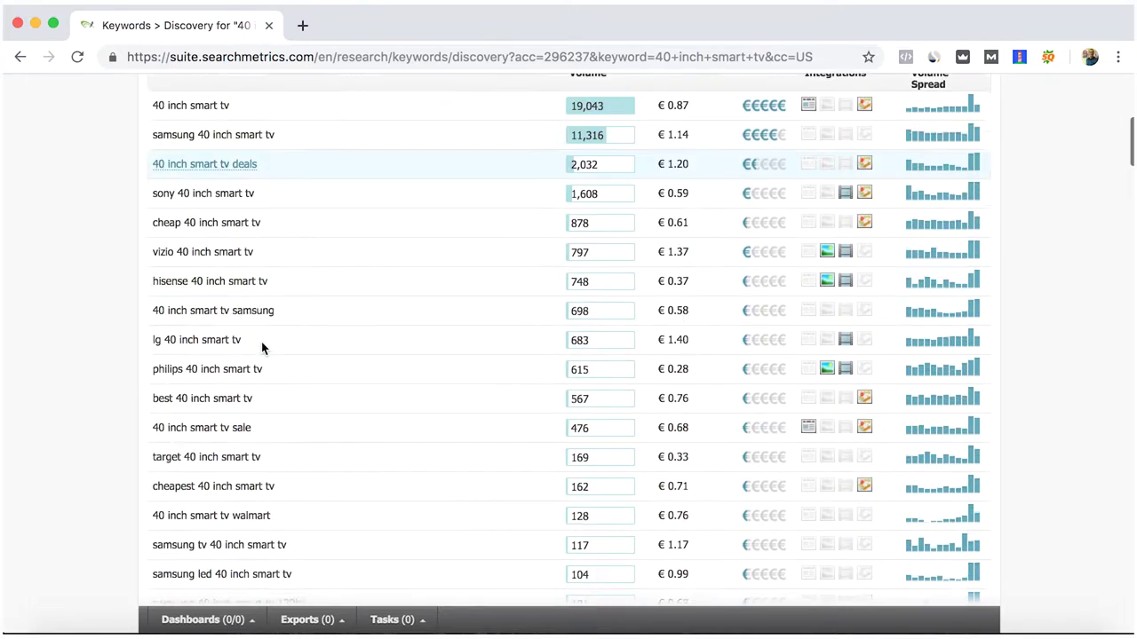
scroll(264, 347, "down", 10)
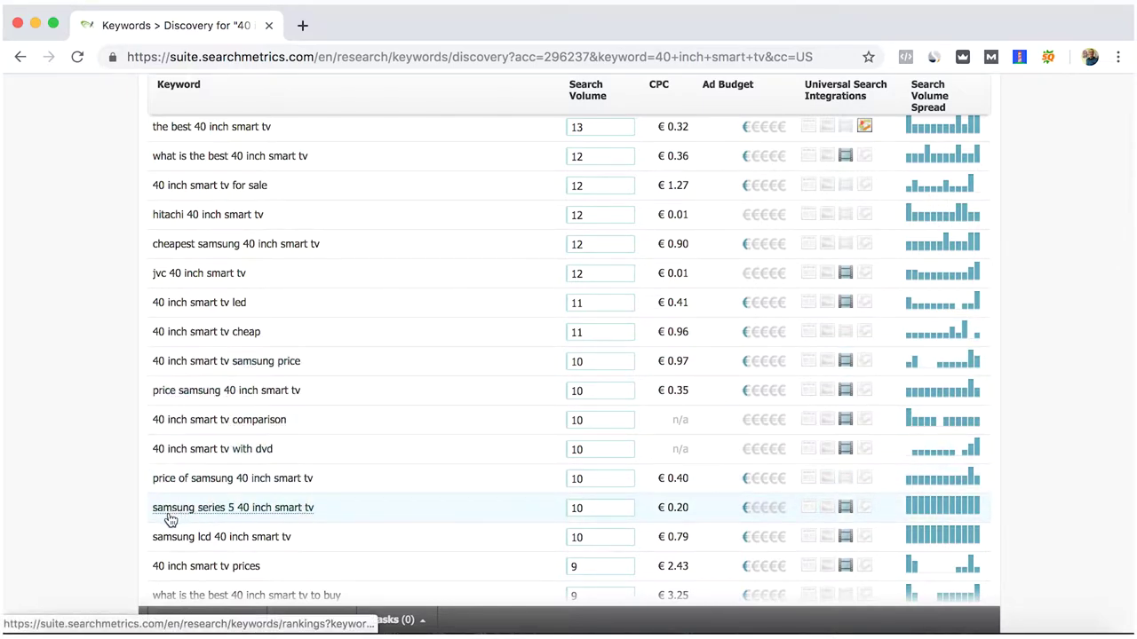
scroll(173, 533, "down", 2)
scroll(172, 538, "down", 2)
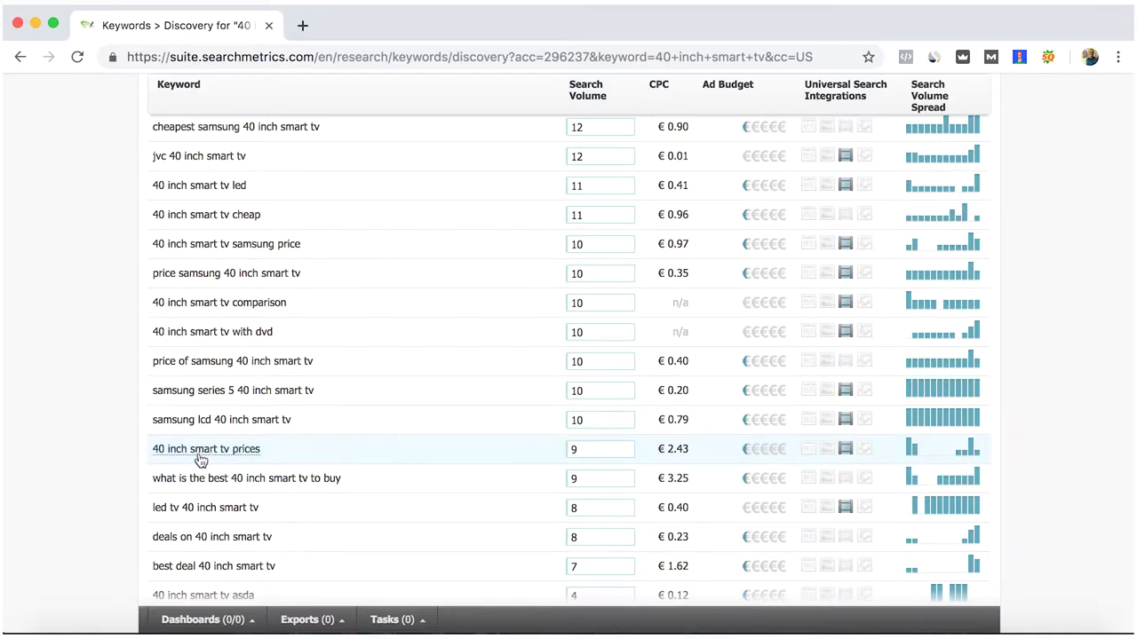
scroll(201, 458, "up", 7)
scroll(201, 458, "up", 10)
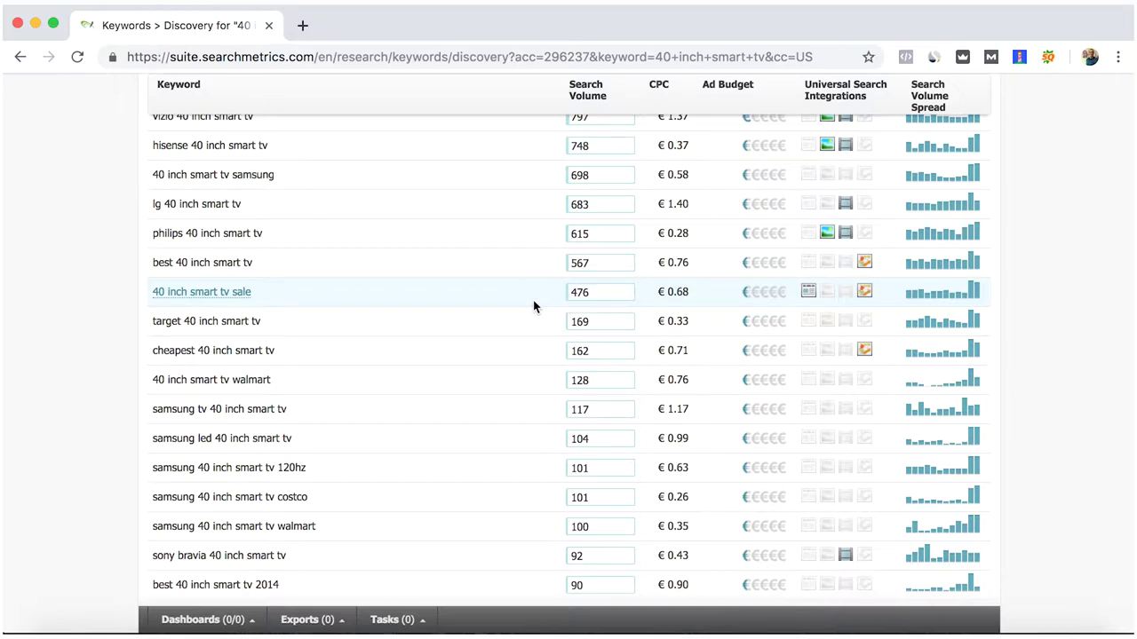
scroll(533, 307, "up", 3)
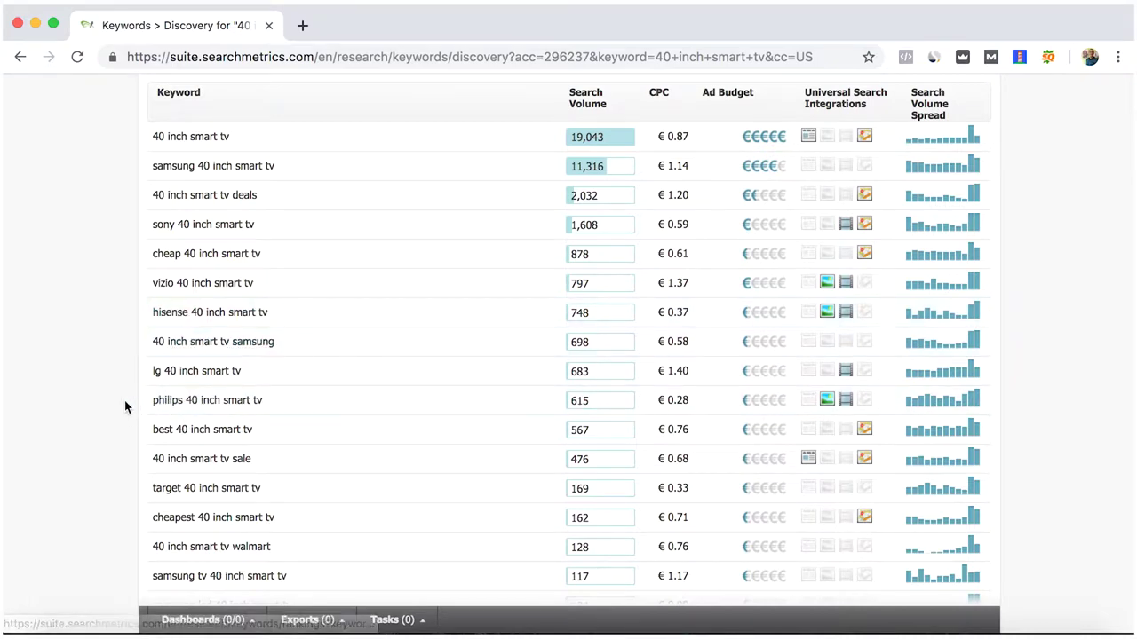
scroll(127, 406, "down", 4)
scroll(125, 406, "down", 1)
scroll(126, 405, "down", 2)
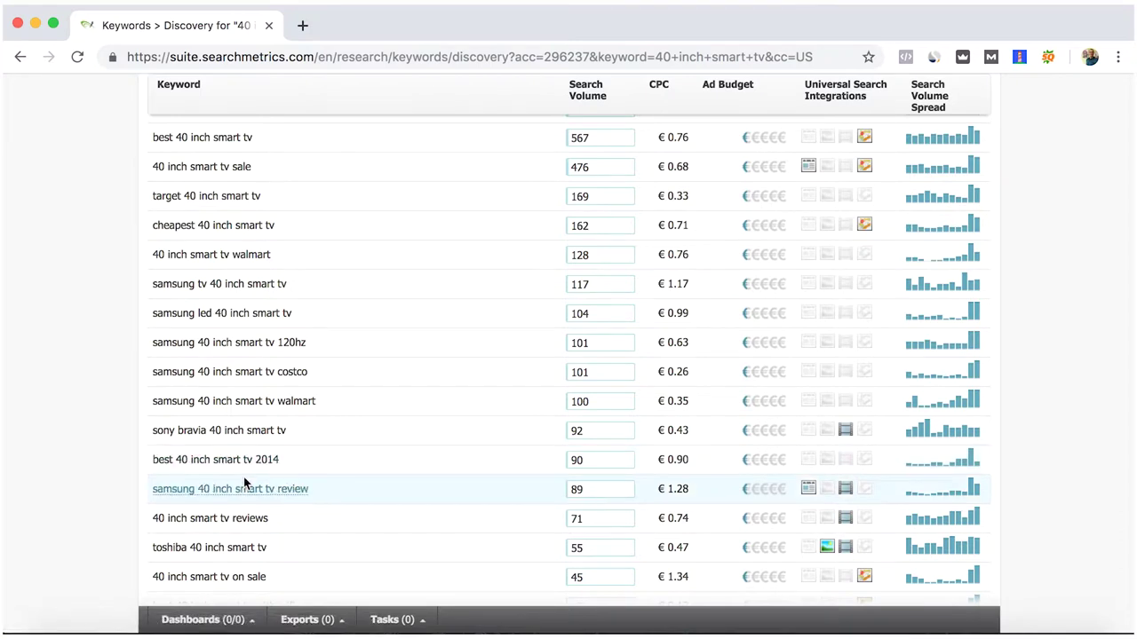
scroll(246, 472, "up", 1)
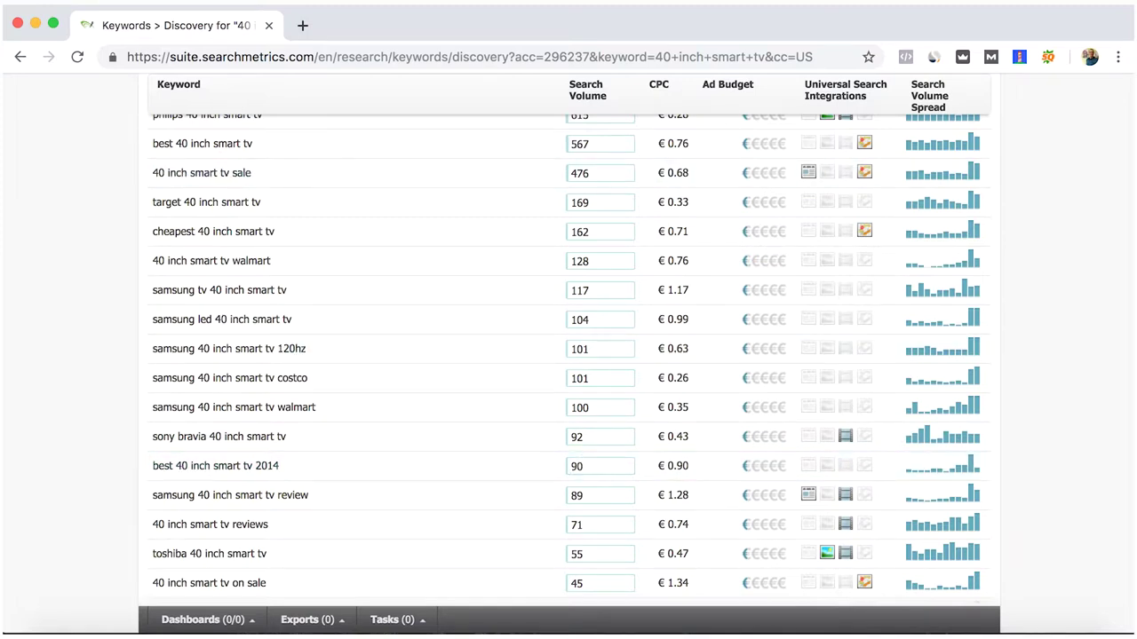
scroll(681, 463, "up", 5)
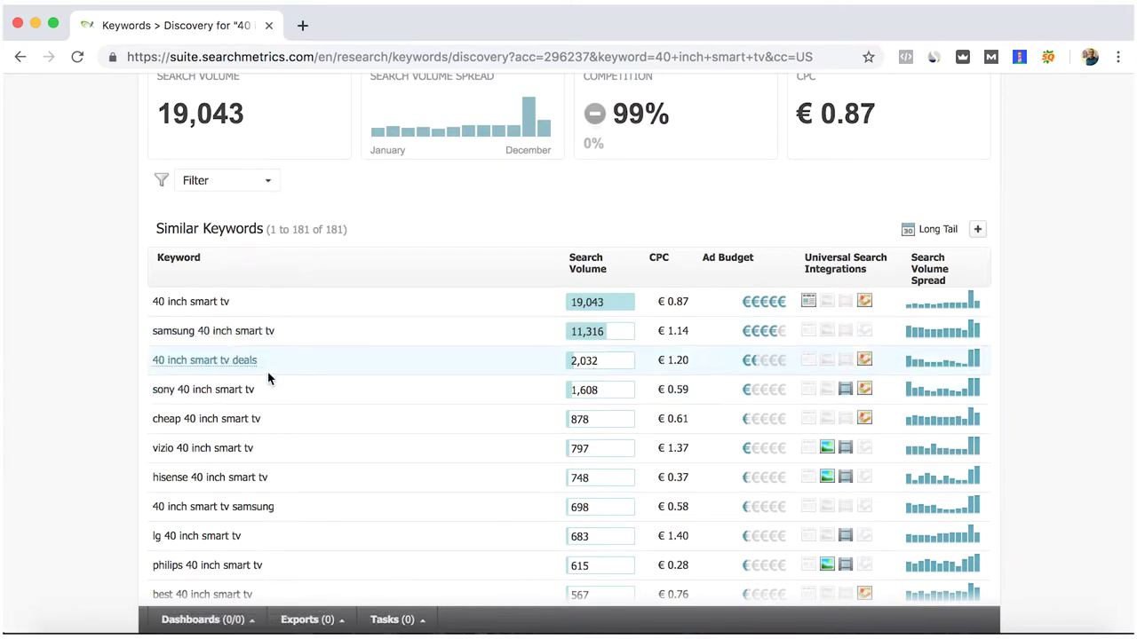
scroll(268, 379, "up", 2)
scroll(319, 379, "down", 3)
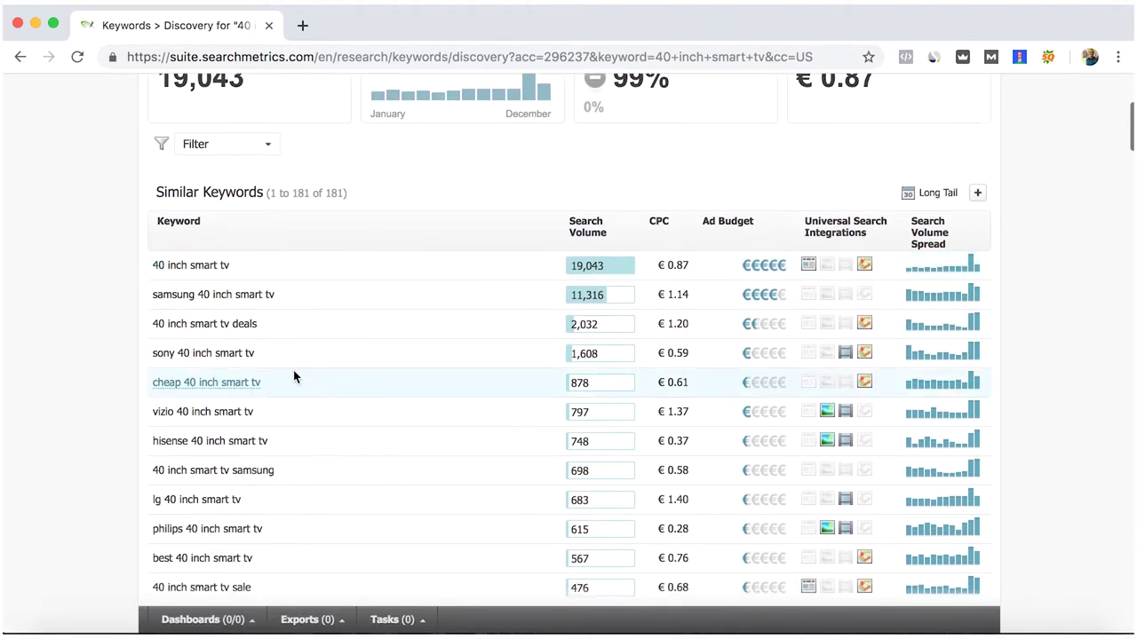
Step: Open rankings for 'cheap 40 inch smart tv' and browse its organic ranking URLs, returning to the top
left_click(220, 388)
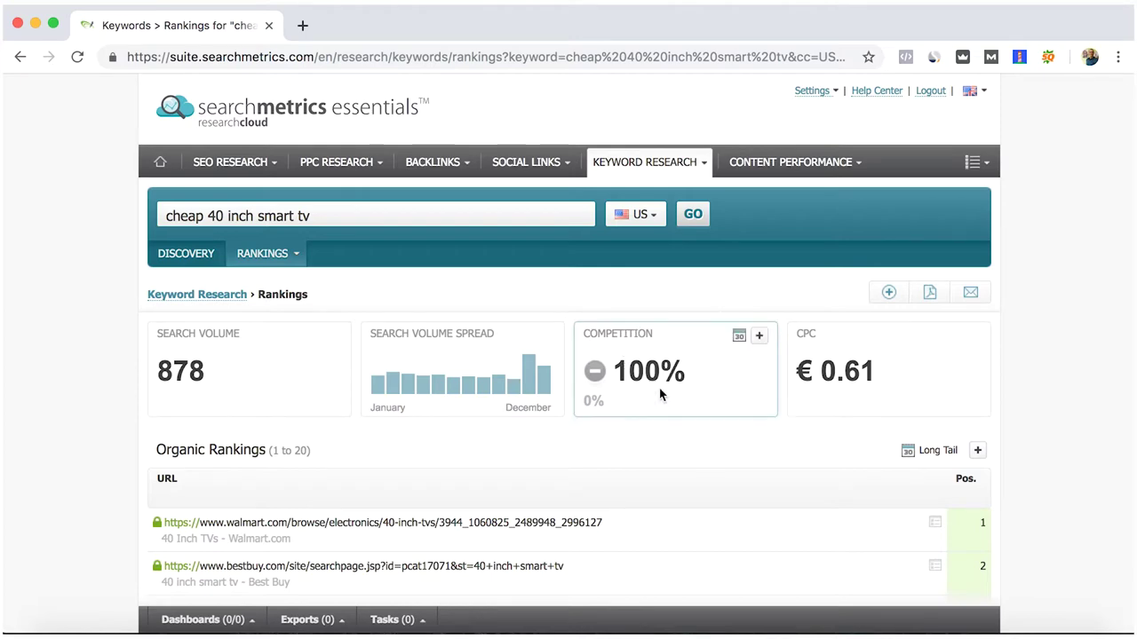
scroll(244, 376, "down", 2)
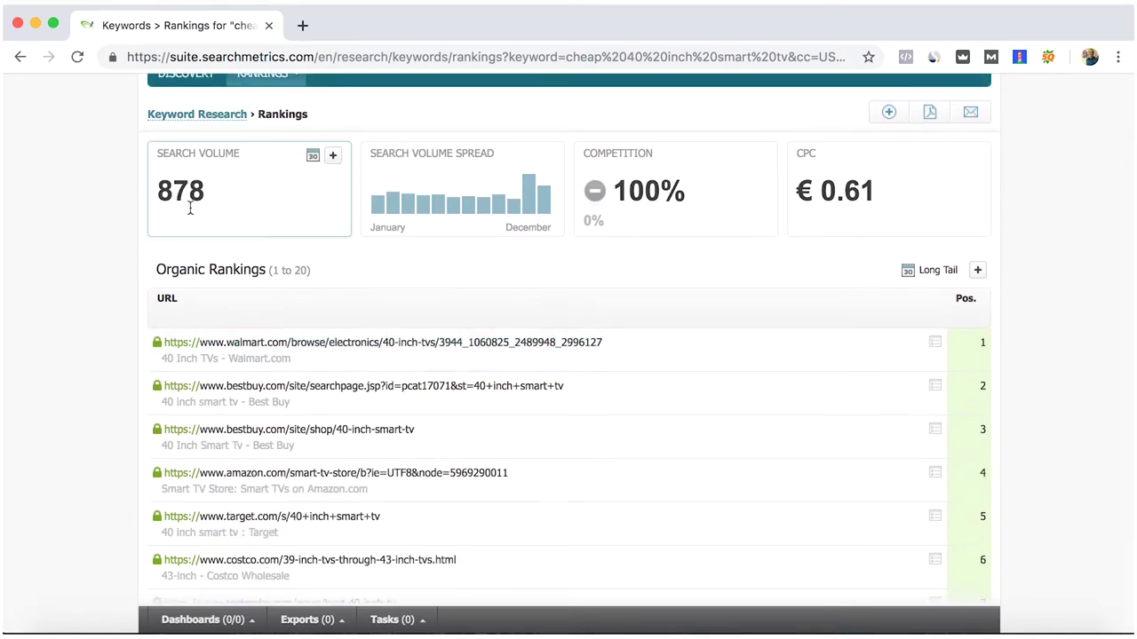
scroll(142, 229, "up", 3)
scroll(142, 235, "down", 5)
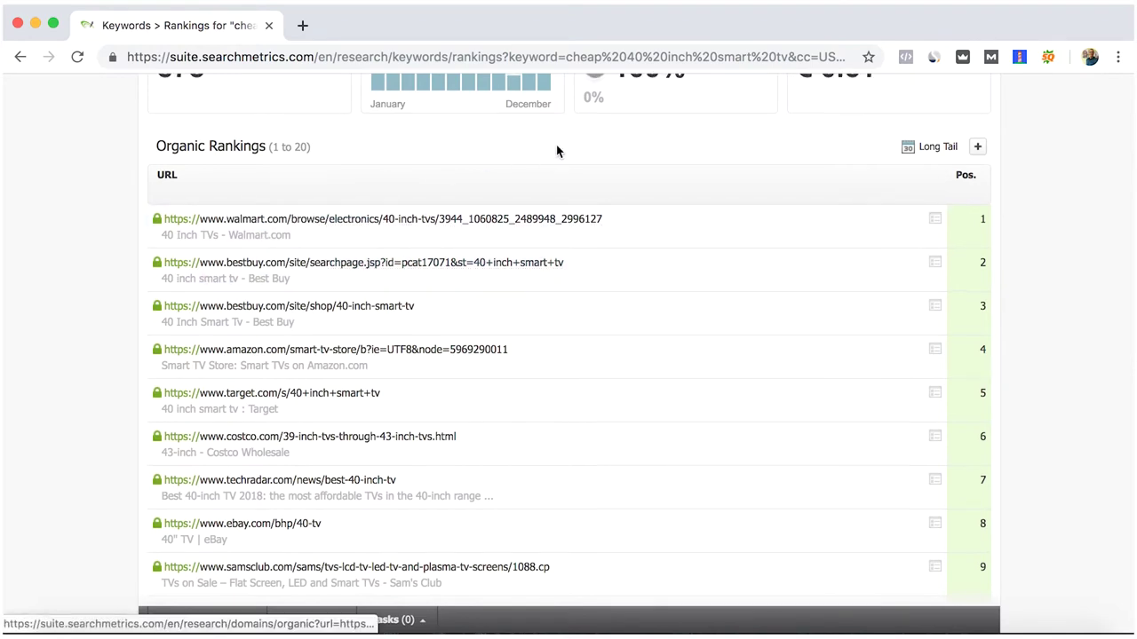
scroll(557, 151, "up", 4)
scroll(144, 298, "down", 2)
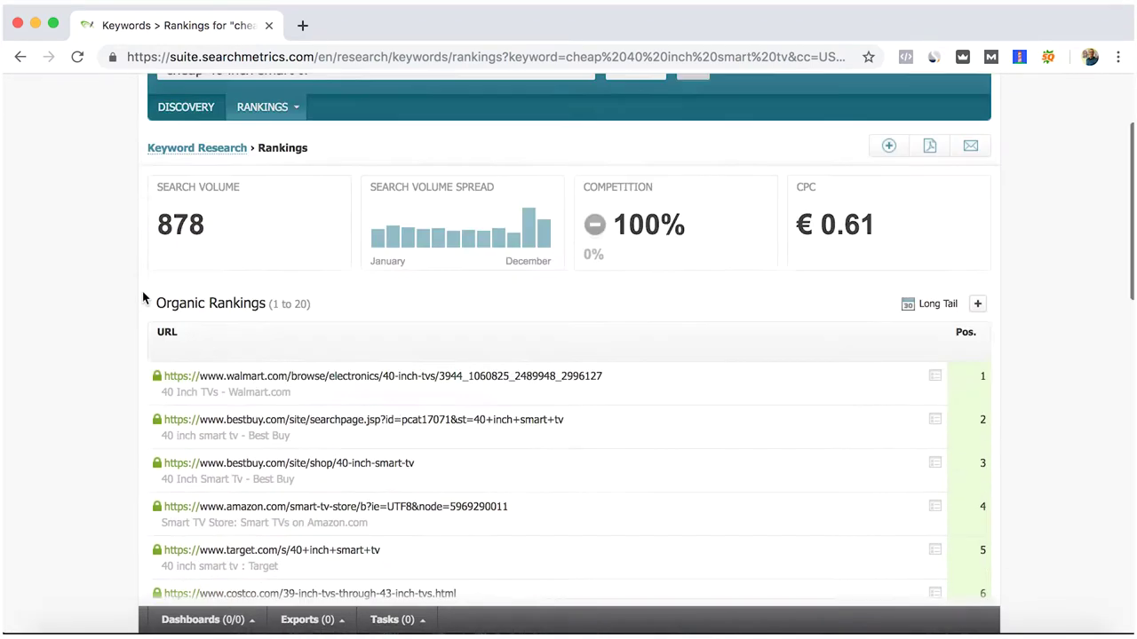
scroll(143, 298, "down", 1)
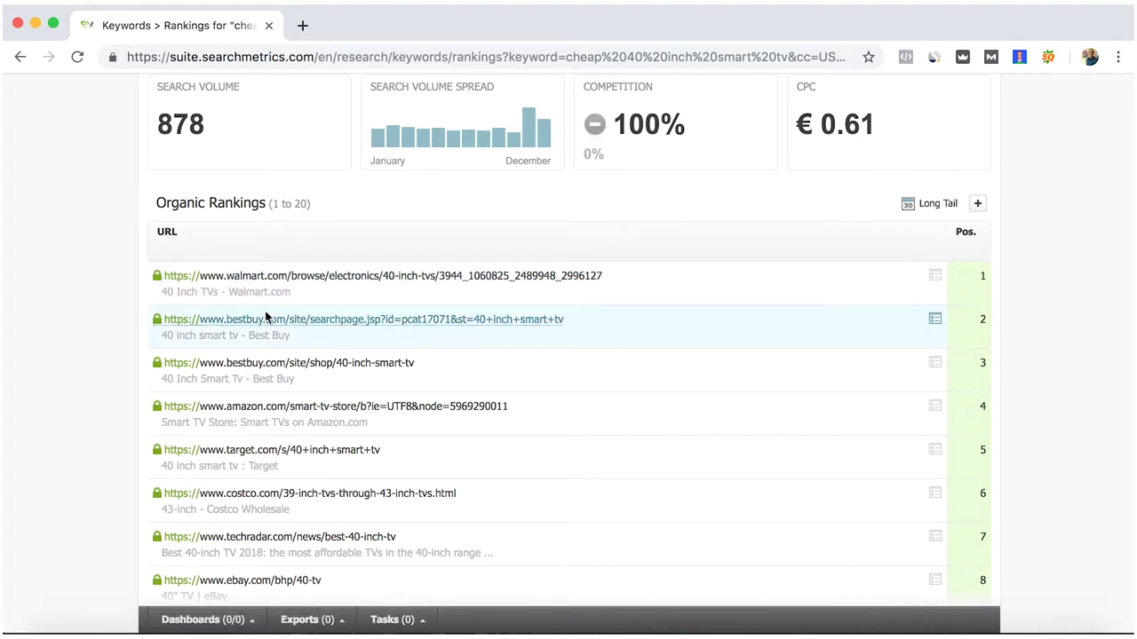
scroll(339, 524, "down", 1)
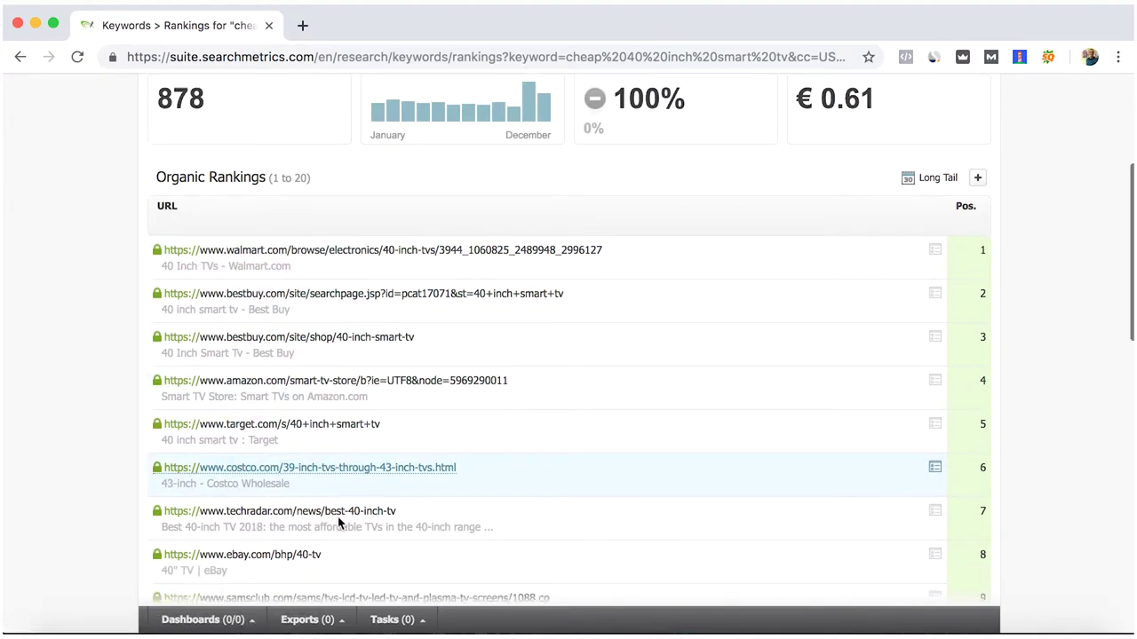
scroll(338, 524, "down", 3)
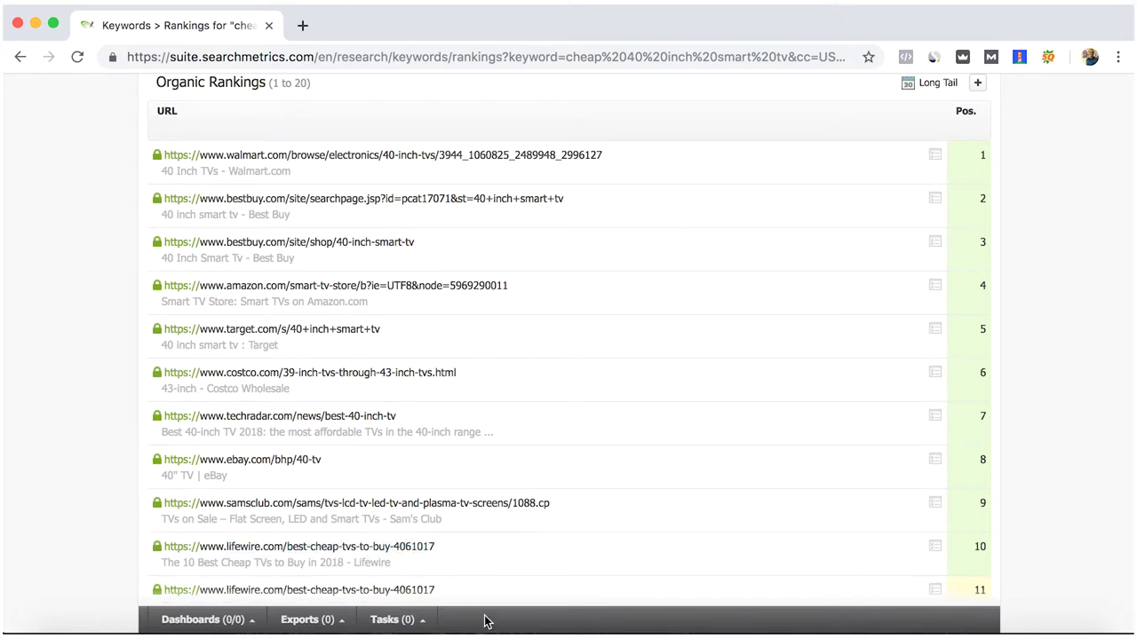
scroll(505, 569, "down", 3)
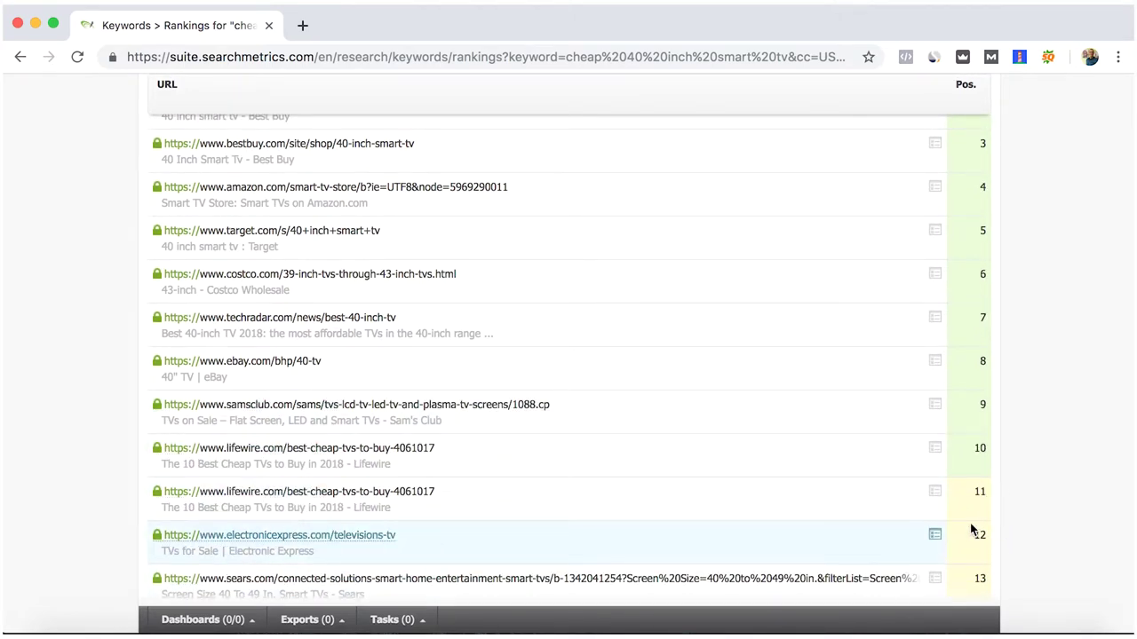
scroll(1002, 494, "up", 5)
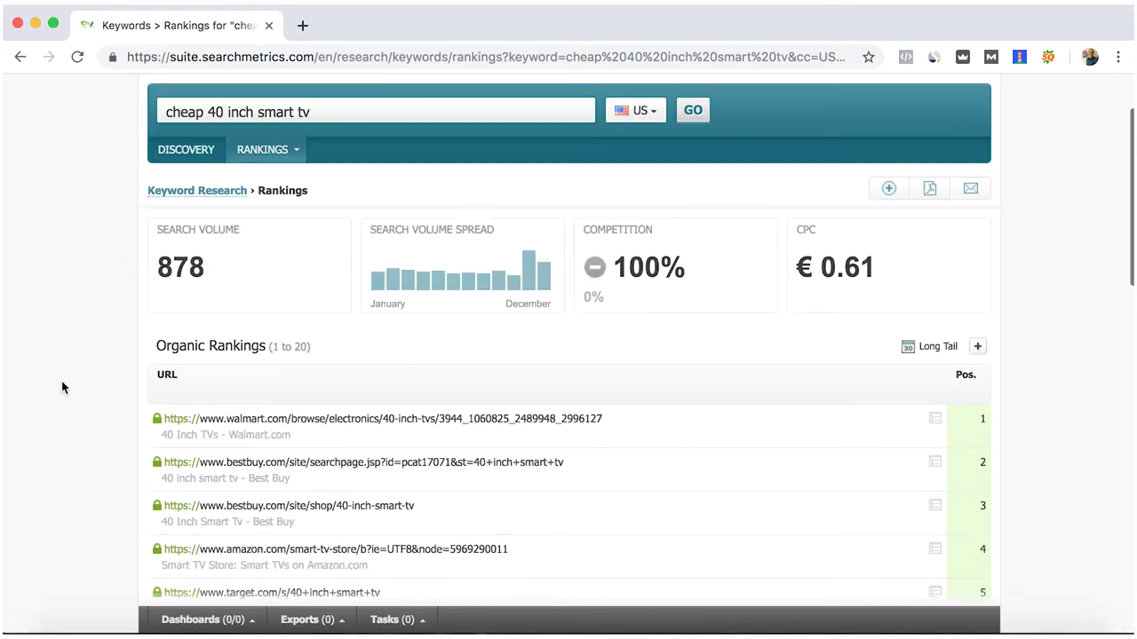
scroll(62, 385, "up", 5)
Step: Return to the '40 inch smart tv' similar keywords and browse long-tail terms like '40 inch smart tv price'
left_click(20, 58)
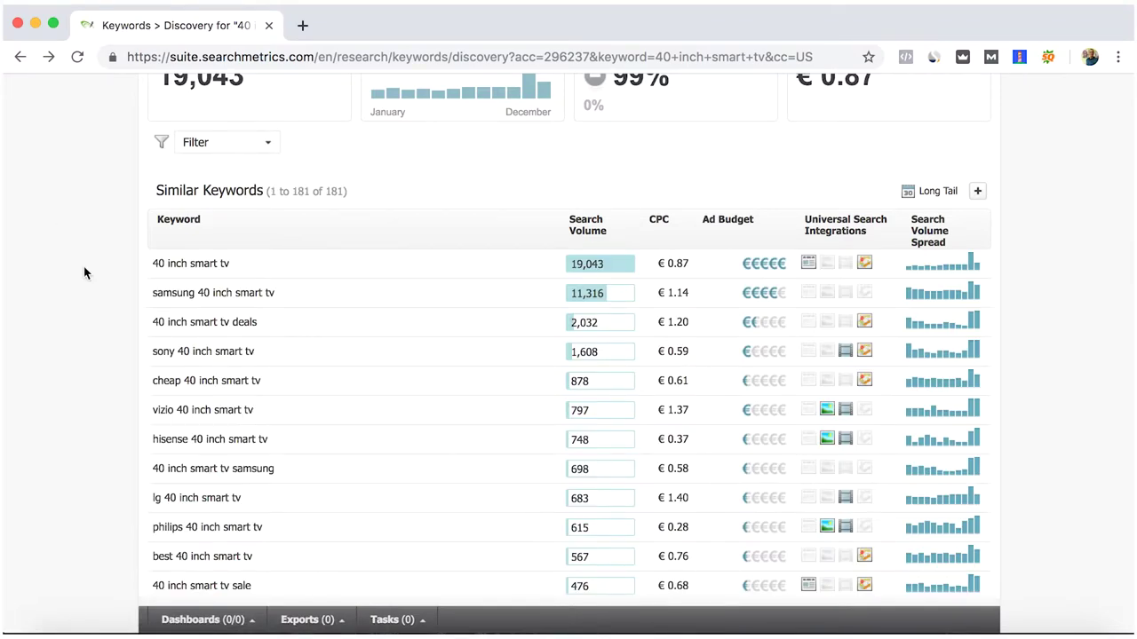
scroll(85, 293, "down", 4)
scroll(85, 293, "down", 2)
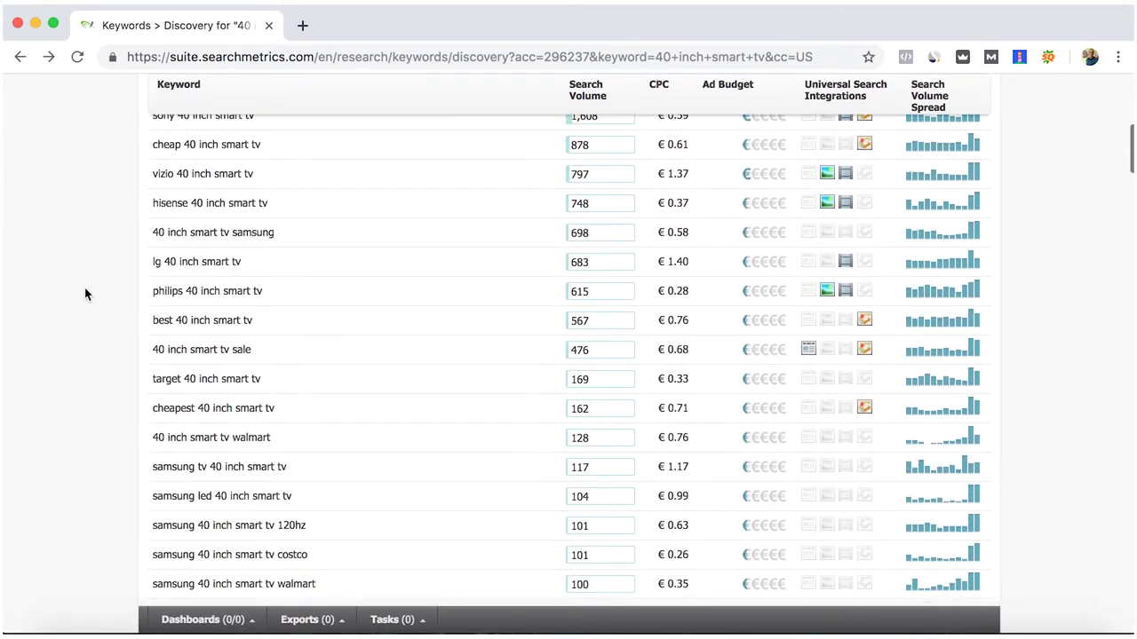
scroll(85, 293, "down", 7)
scroll(86, 293, "down", 4)
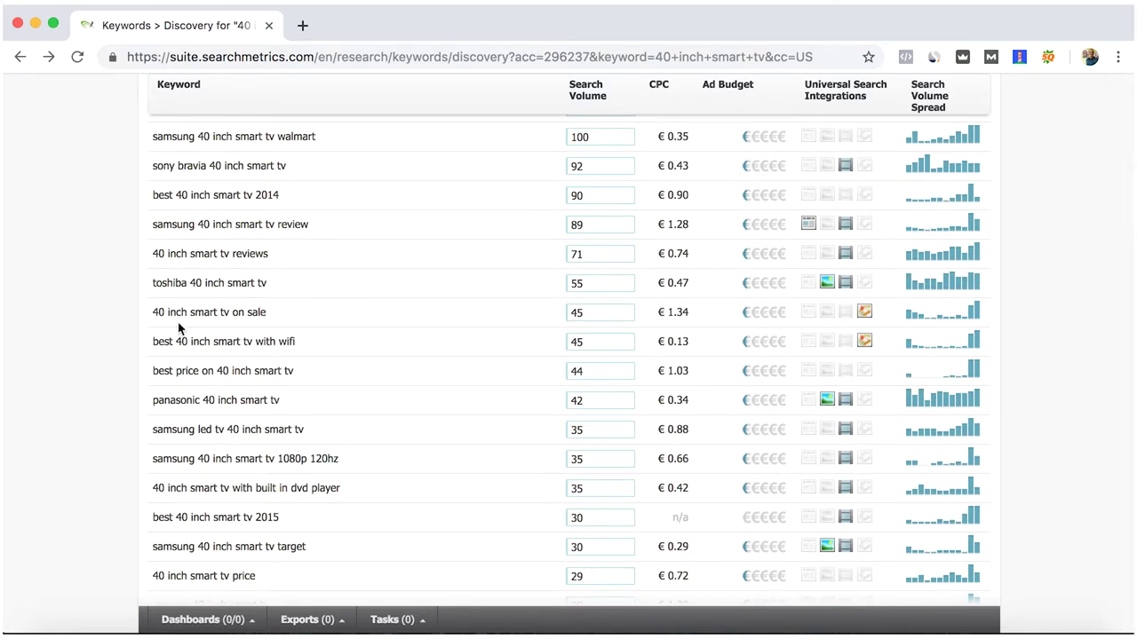
Step: Open rankings for 'best 40 inch smart tv with wifi' and check the results, techradar ranking first
left_click(238, 348)
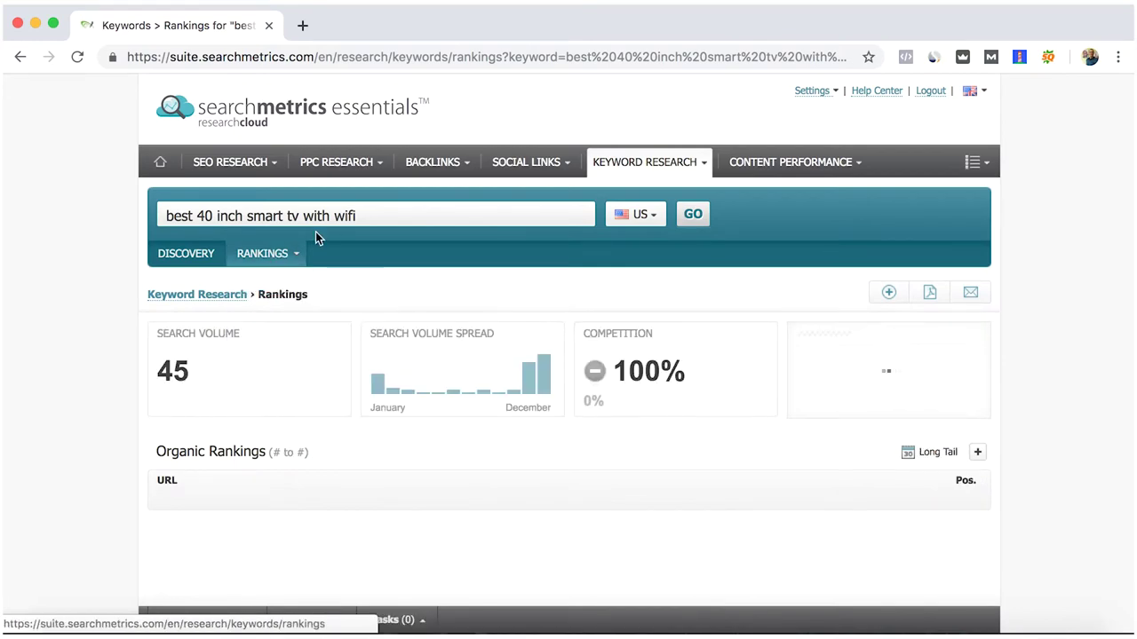
scroll(480, 272, "down", 4)
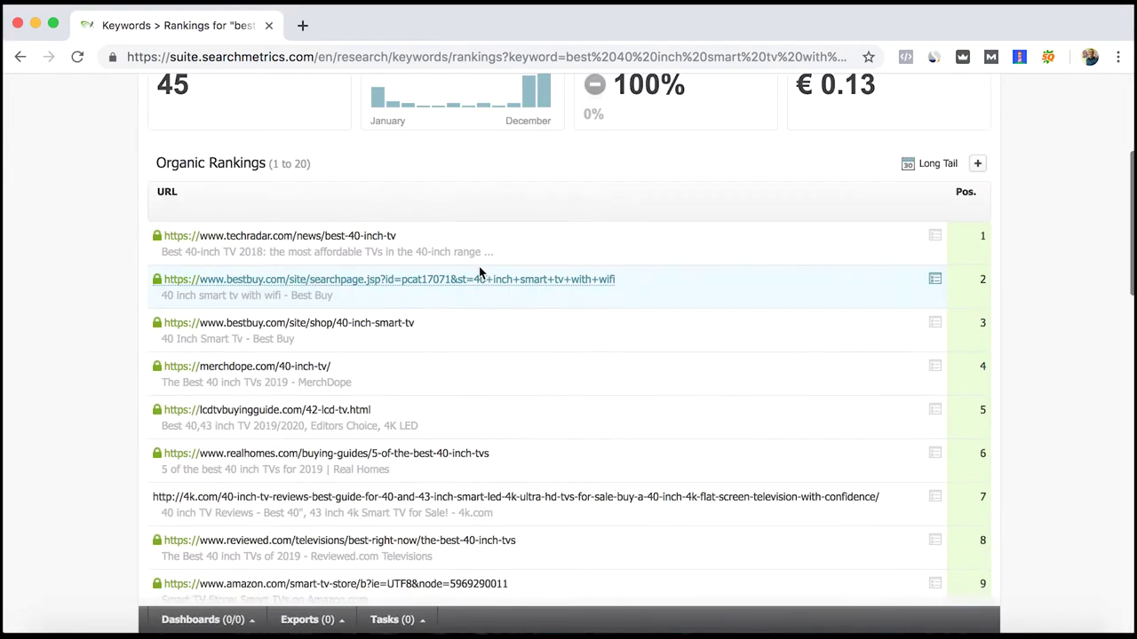
scroll(480, 271, "up", 1)
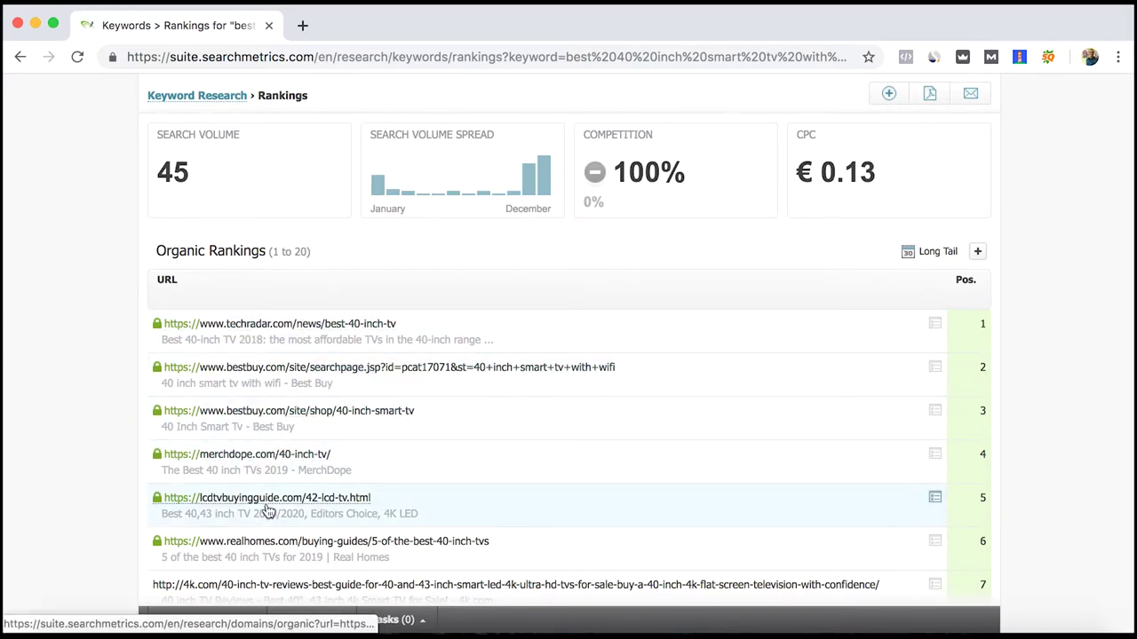
scroll(267, 511, "down", 3)
scroll(266, 502, "up", 5)
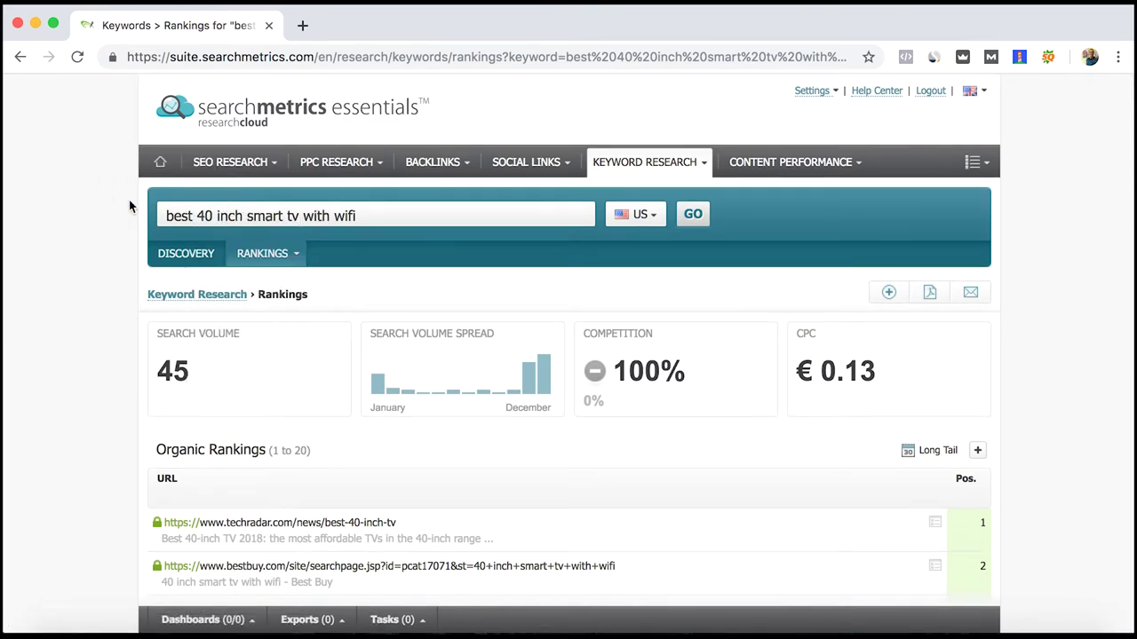
Step: Replace the current keyword with 'how to send an email' and run the search
left_click(408, 215)
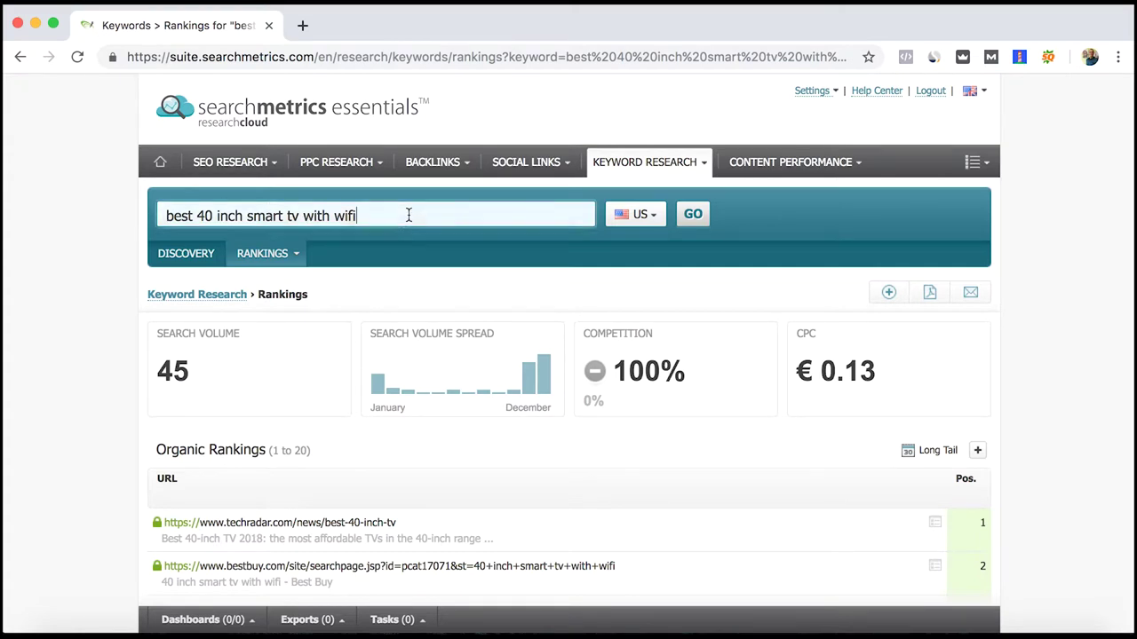
left_click(180, 260)
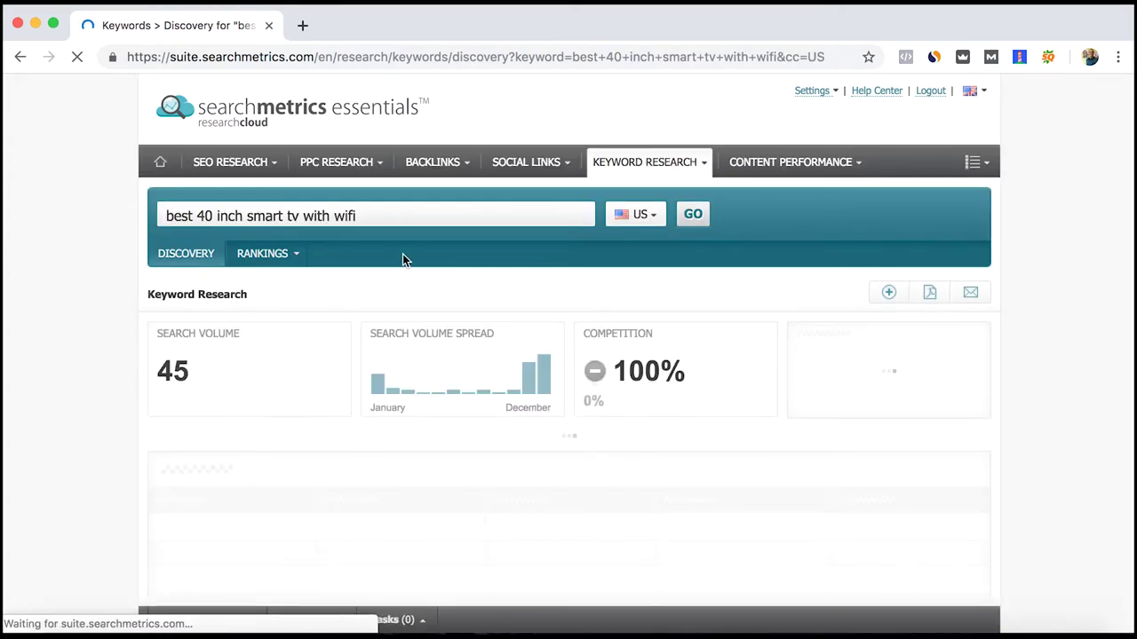
left_click_drag(395, 216, 3, 191)
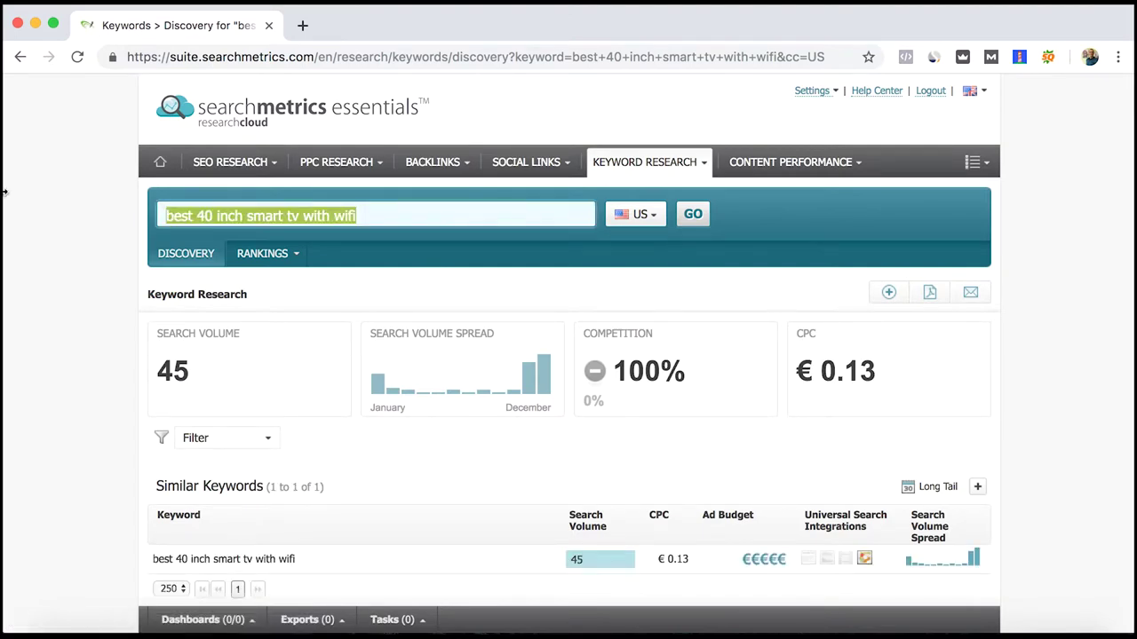
type("how to send an email")
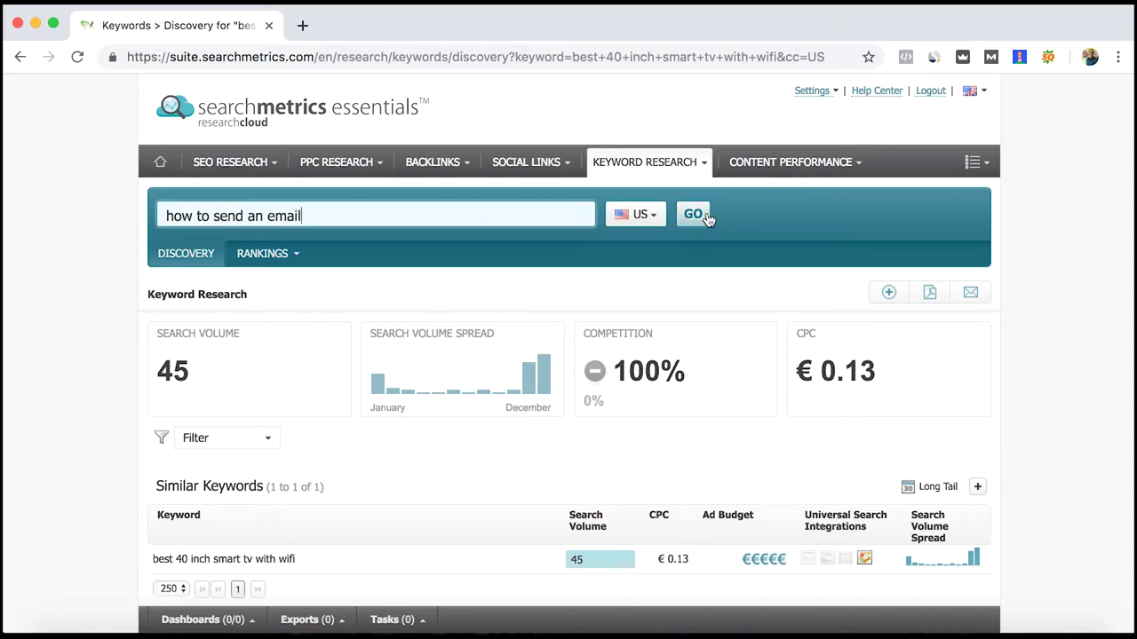
left_click(707, 217)
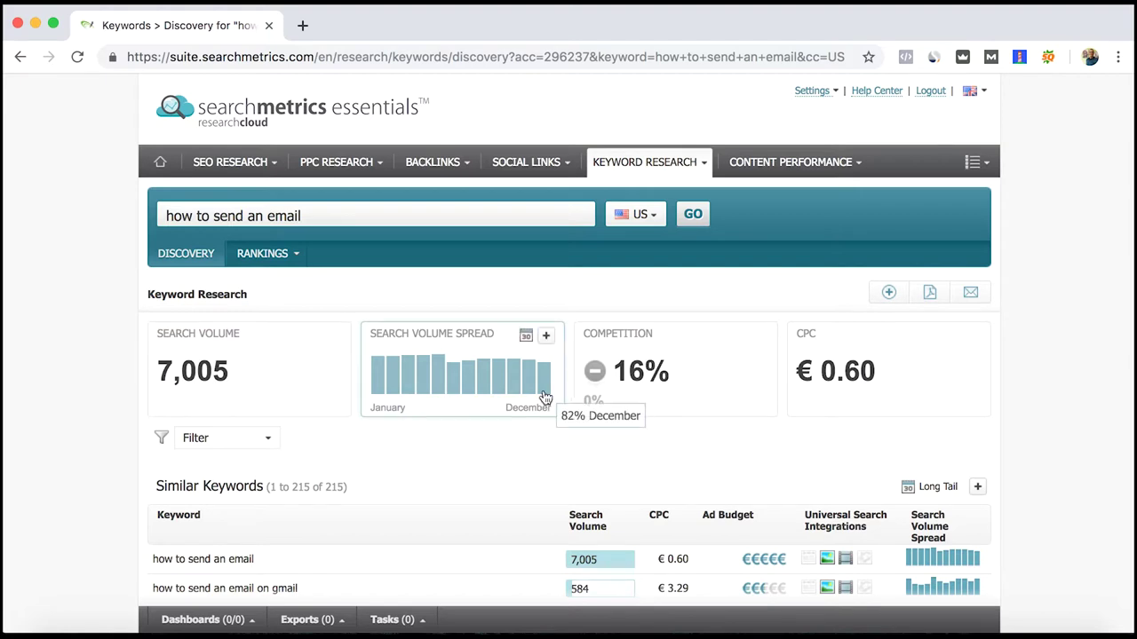
Step: Inspect the search volume spread and browse similar keywords like 'how to send an email on yahoo'
mouse_move(418, 397)
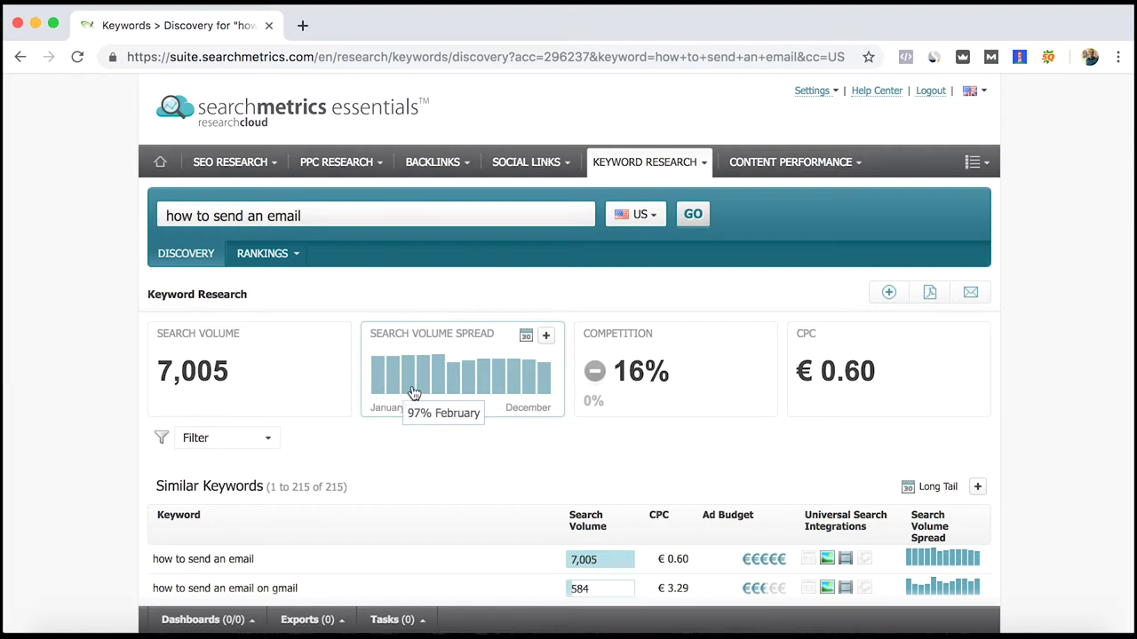
scroll(650, 407, "down", 2)
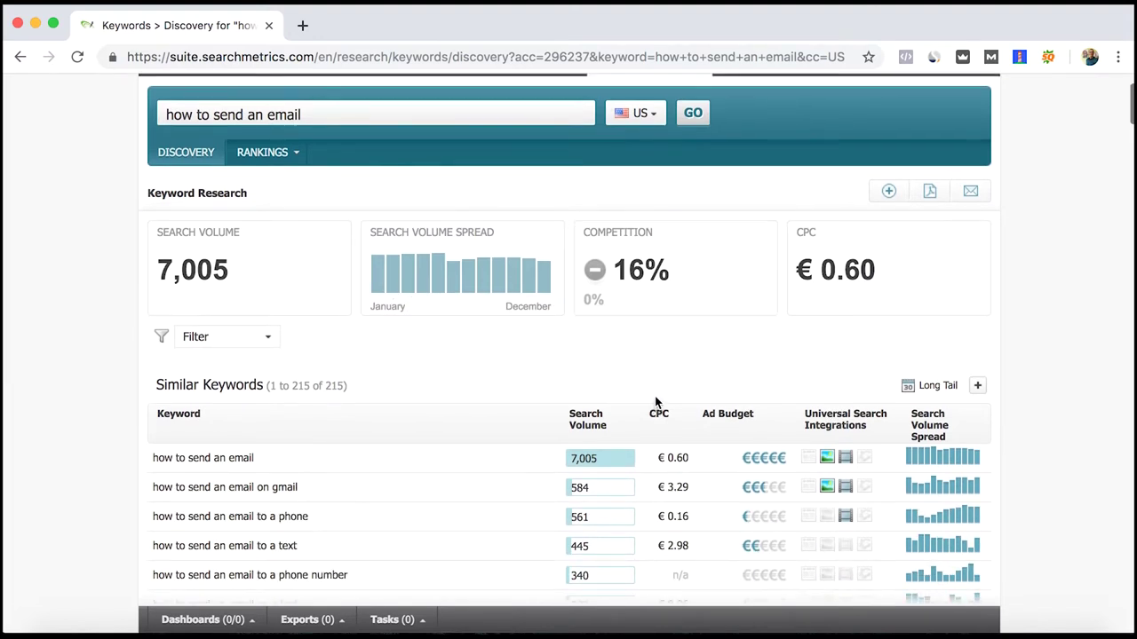
scroll(655, 403, "down", 1)
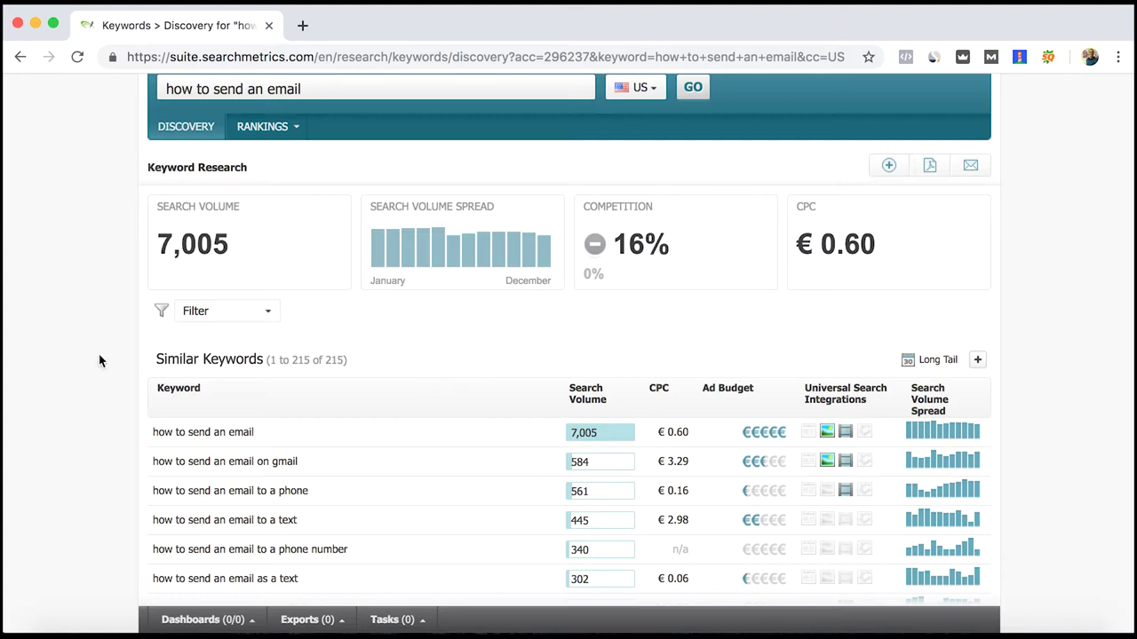
scroll(101, 360, "down", 3)
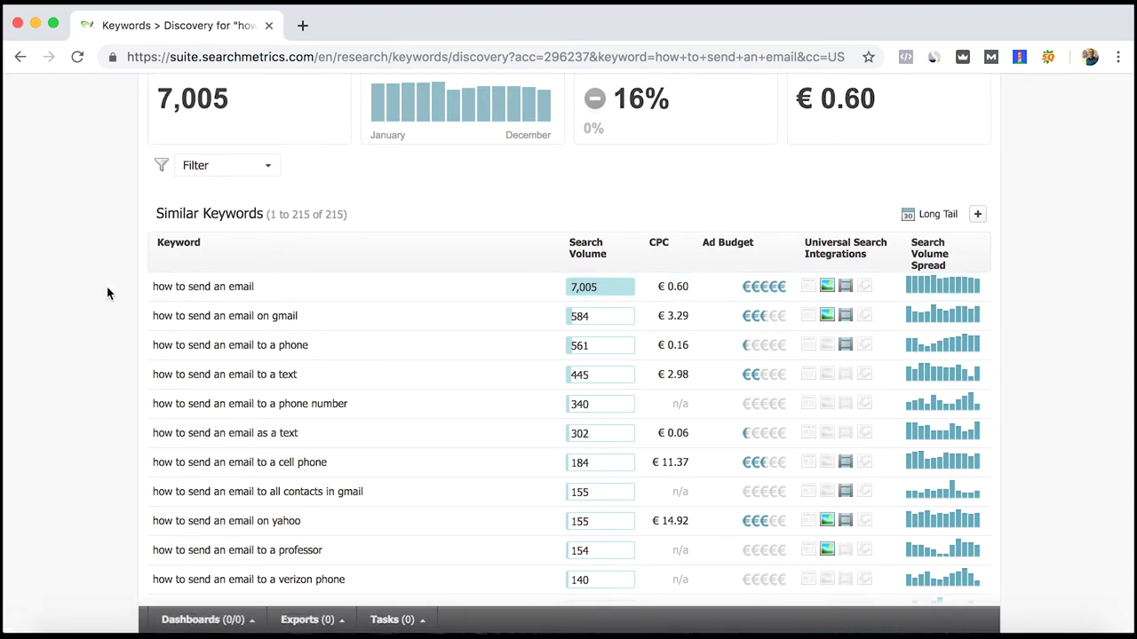
scroll(108, 293, "up", 5)
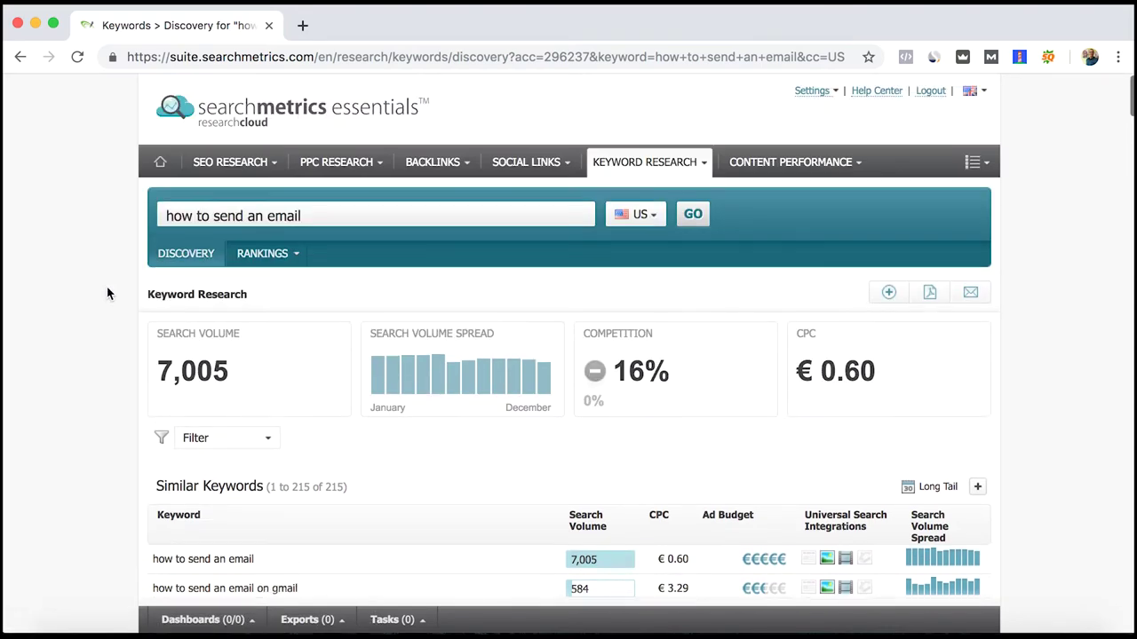
scroll(107, 293, "down", 6)
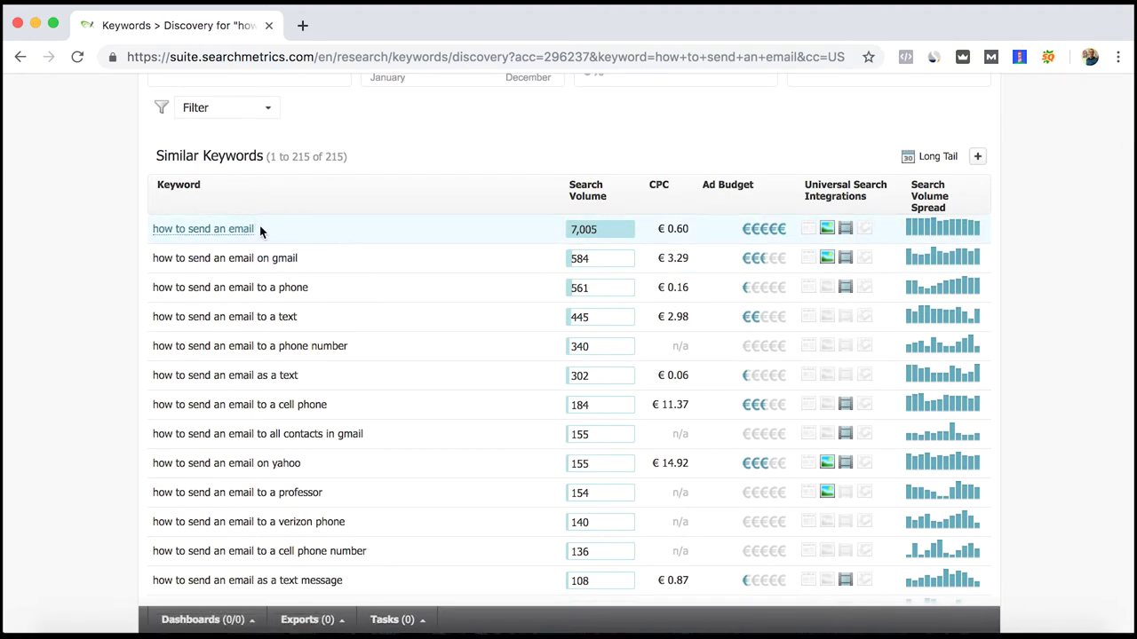
scroll(129, 231, "up", 6)
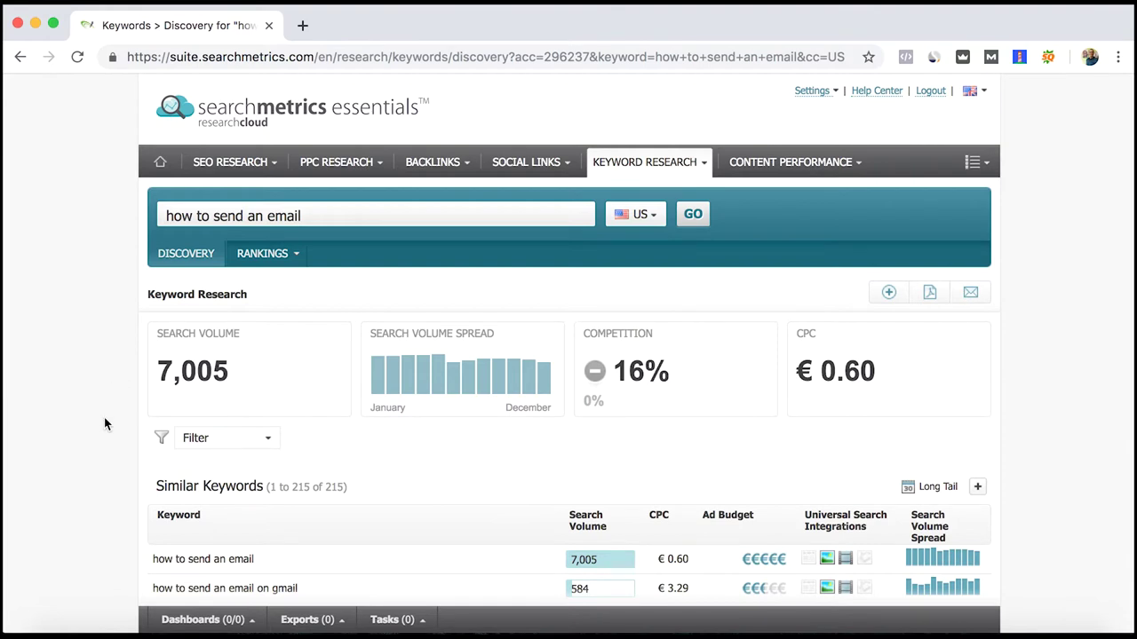
scroll(109, 424, "down", 1)
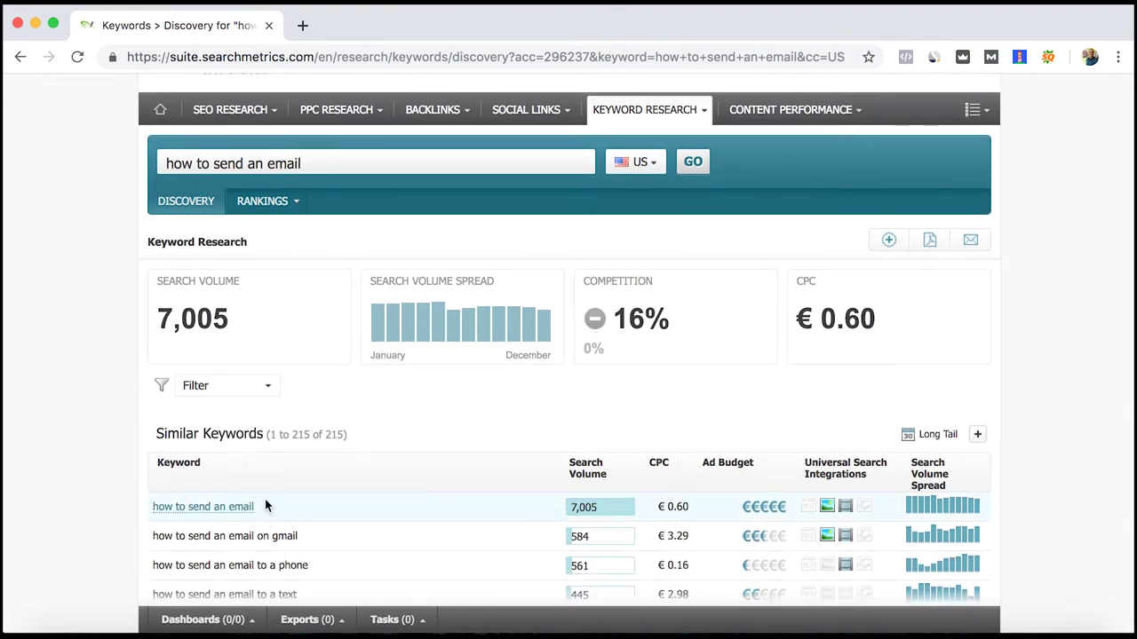
scroll(120, 494, "down", 2)
scroll(121, 494, "down", 1)
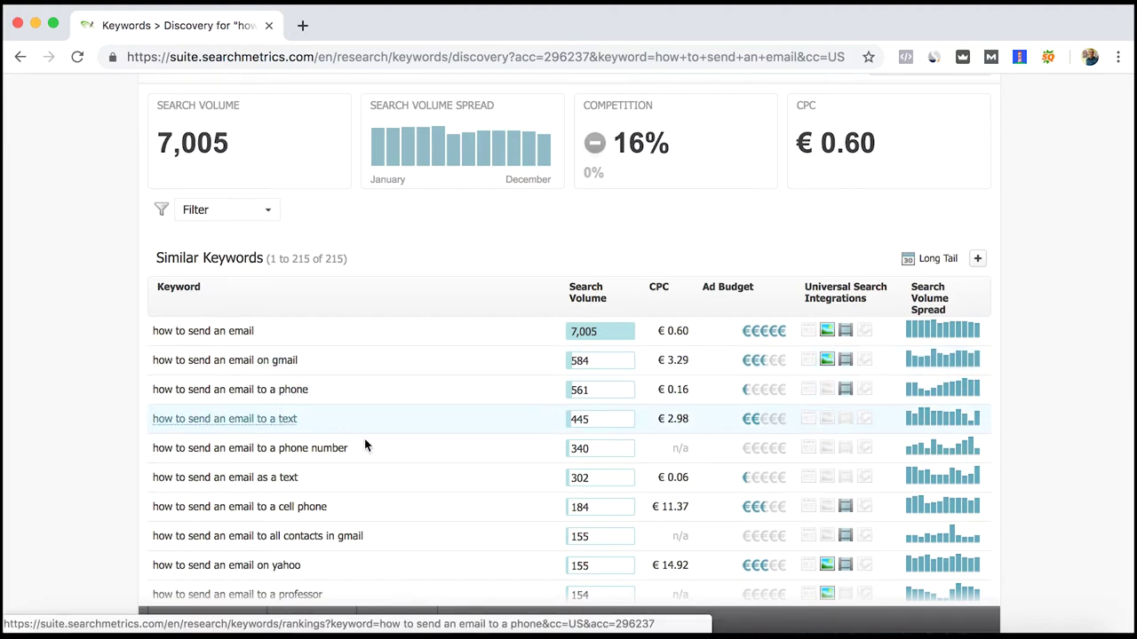
scroll(373, 467, "down", 5)
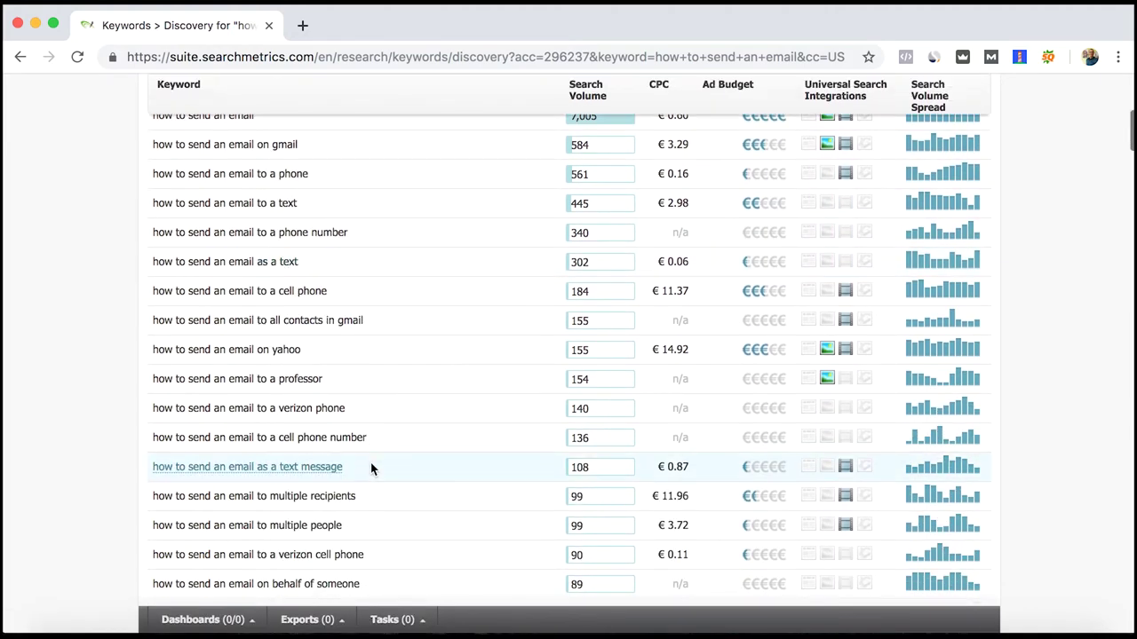
scroll(347, 439, "up", 8)
scroll(345, 440, "down", 1)
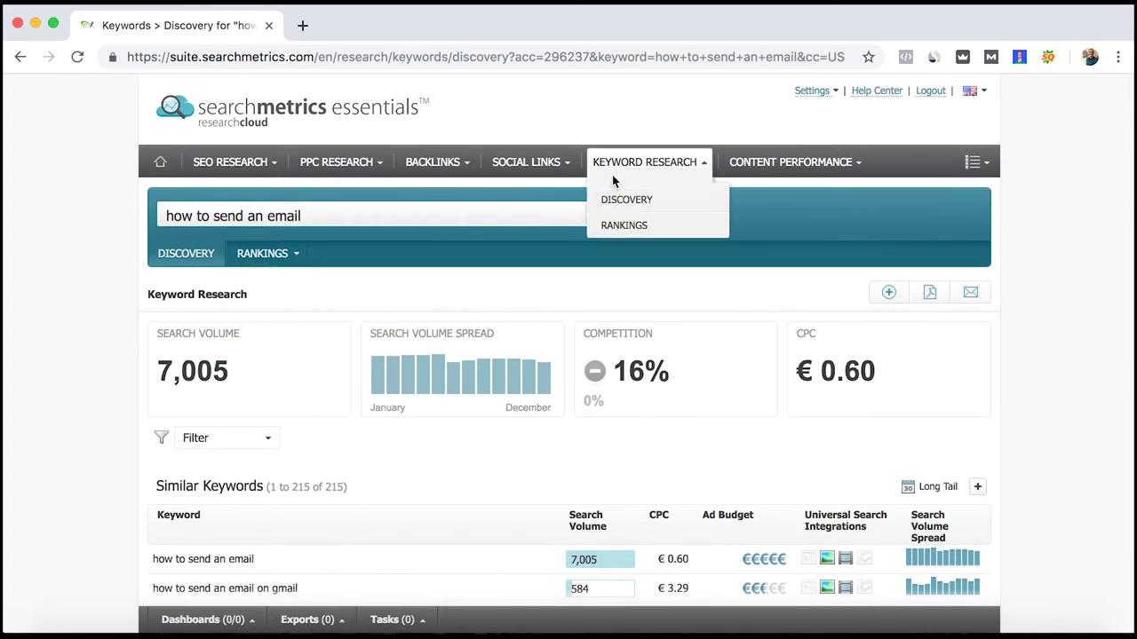
mouse_move(629, 179)
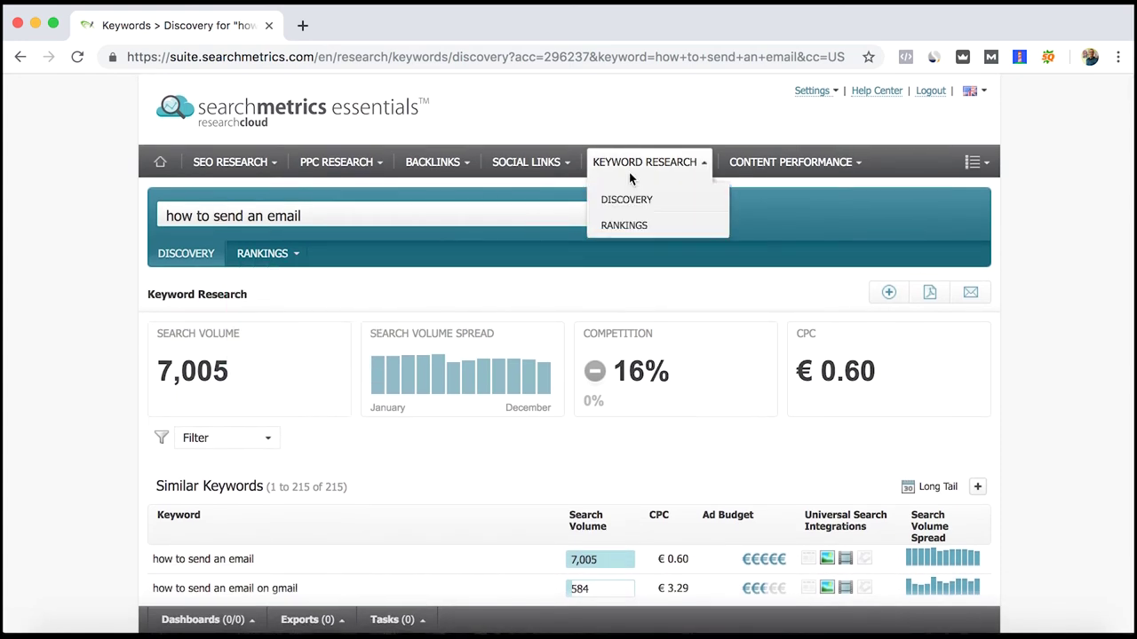